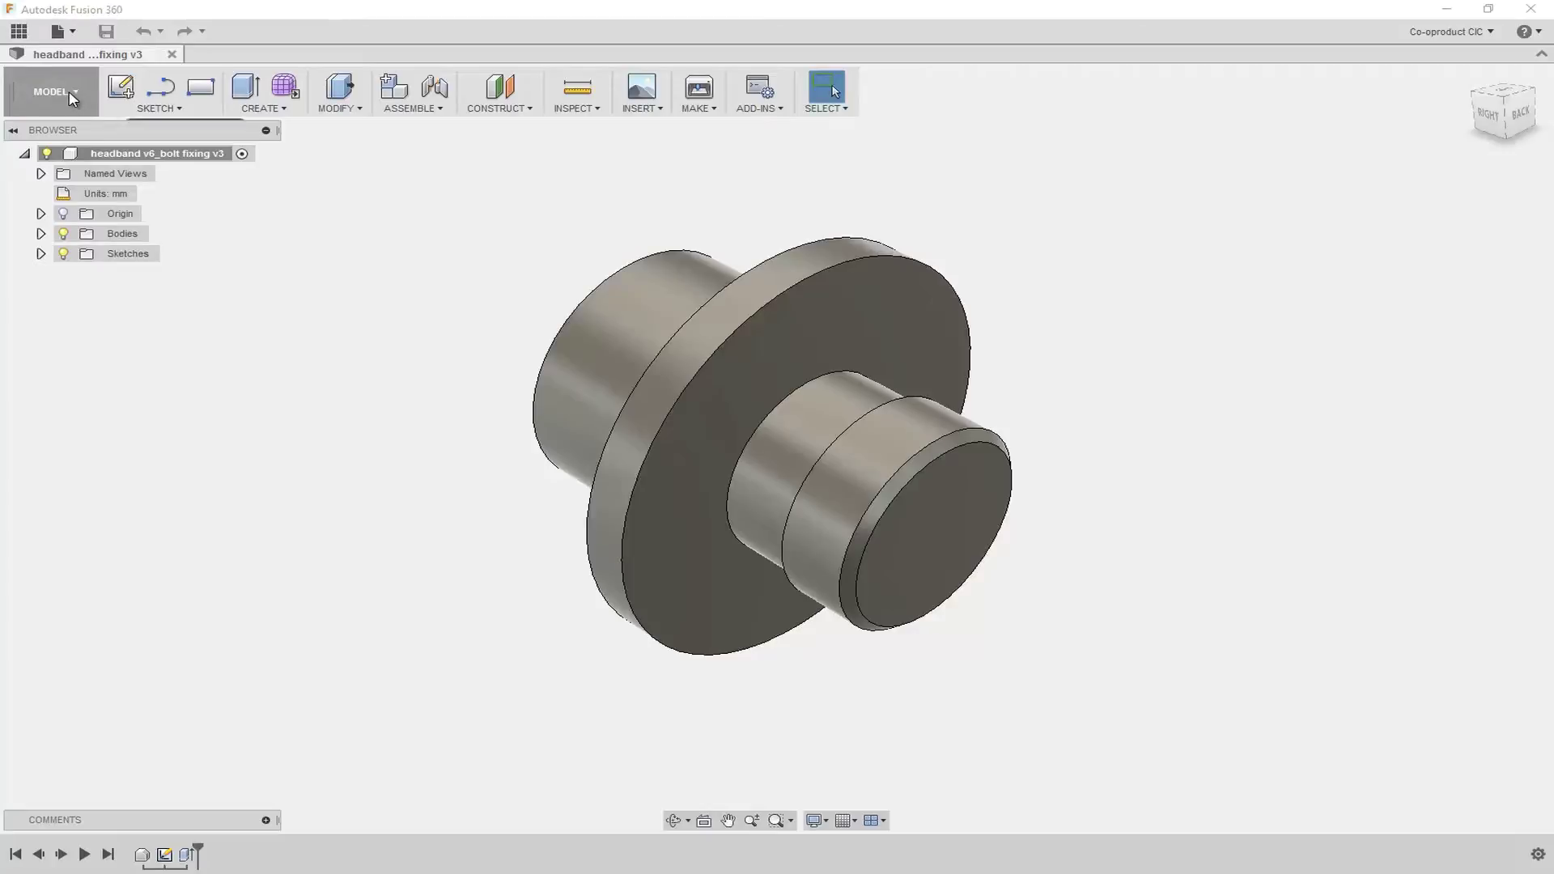
# - Create a turning setup in the CAM workspace and align its rotary Z axis using the circular edge at the part's chamfered end
pyautogui.click(66, 93)
pyautogui.click(59, 276)
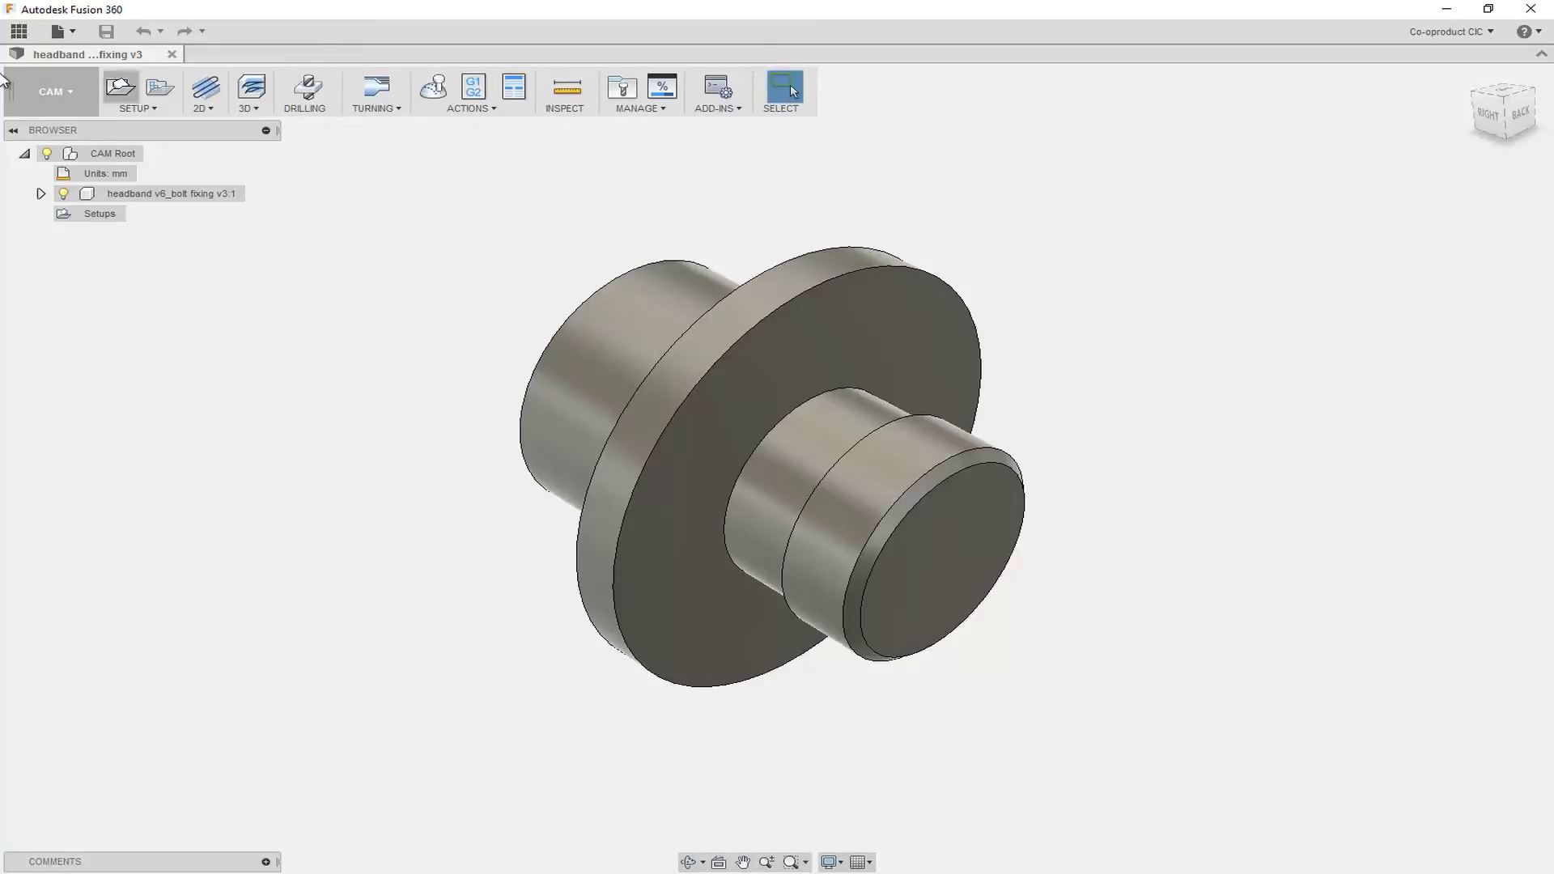
pyautogui.click(120, 91)
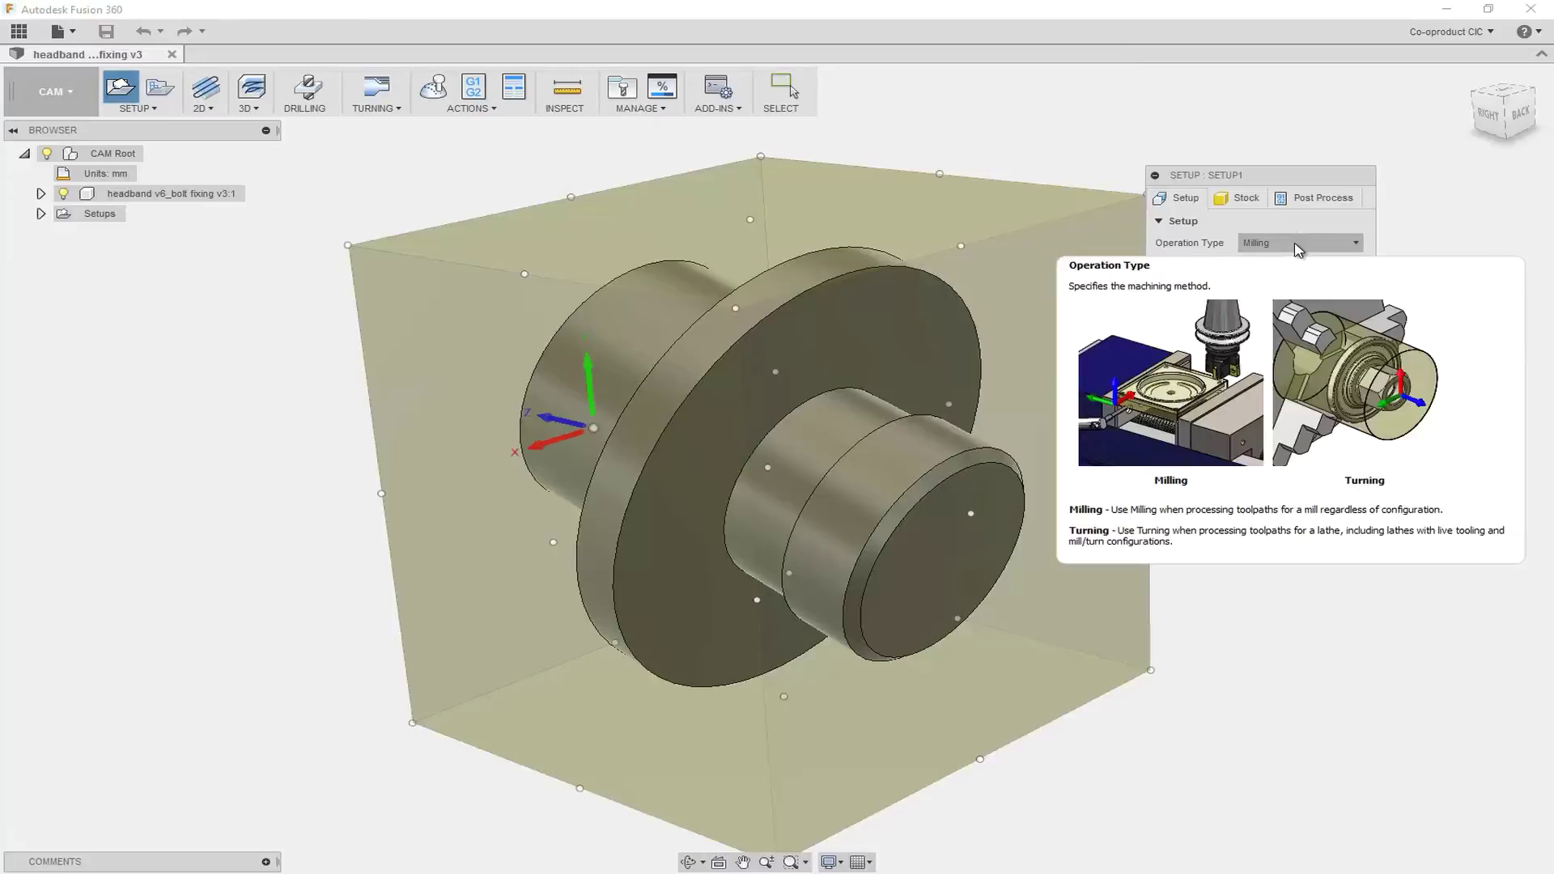
pyautogui.click(1298, 250)
pyautogui.click(1295, 278)
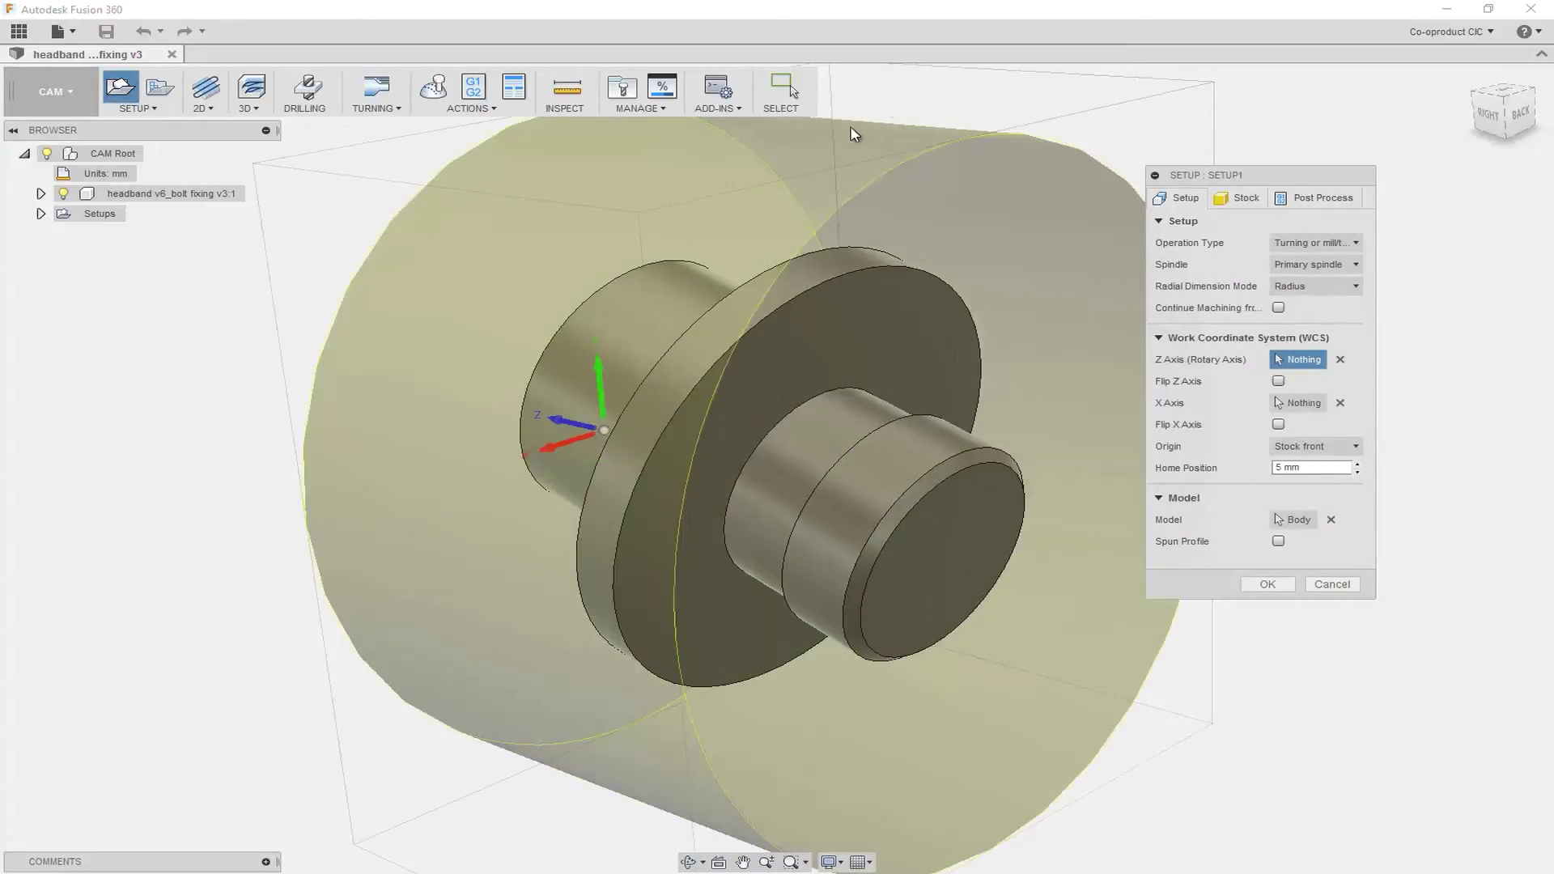
pyautogui.keyDown('shift'); pyautogui.moveTo(1231, 114); pyautogui.dragTo(1276, 104, button='middle'); pyautogui.keyUp('shift')
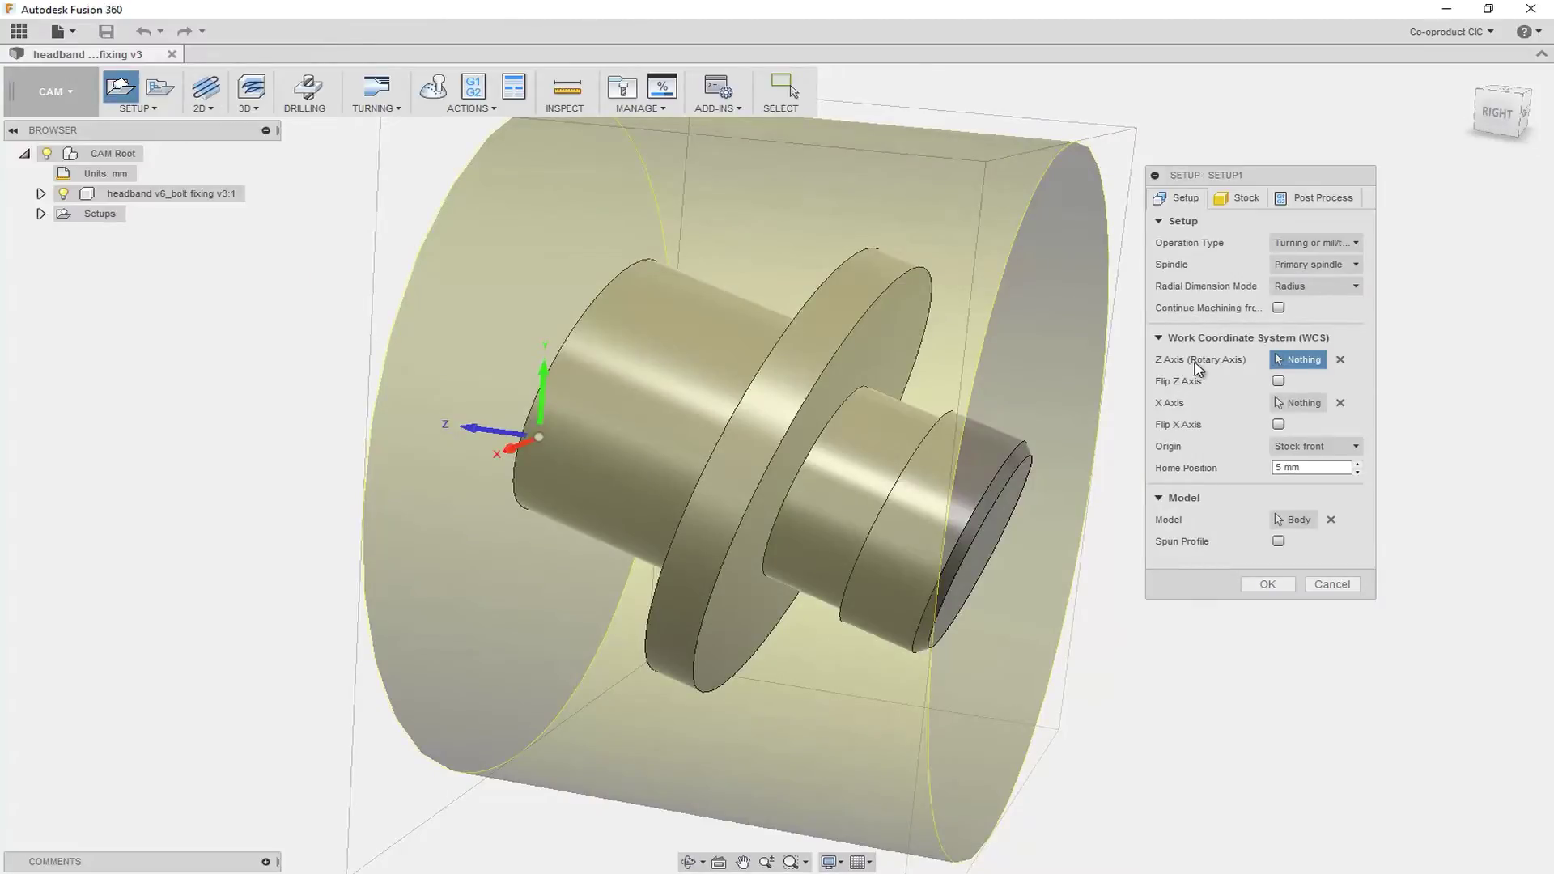
pyautogui.click(1014, 455)
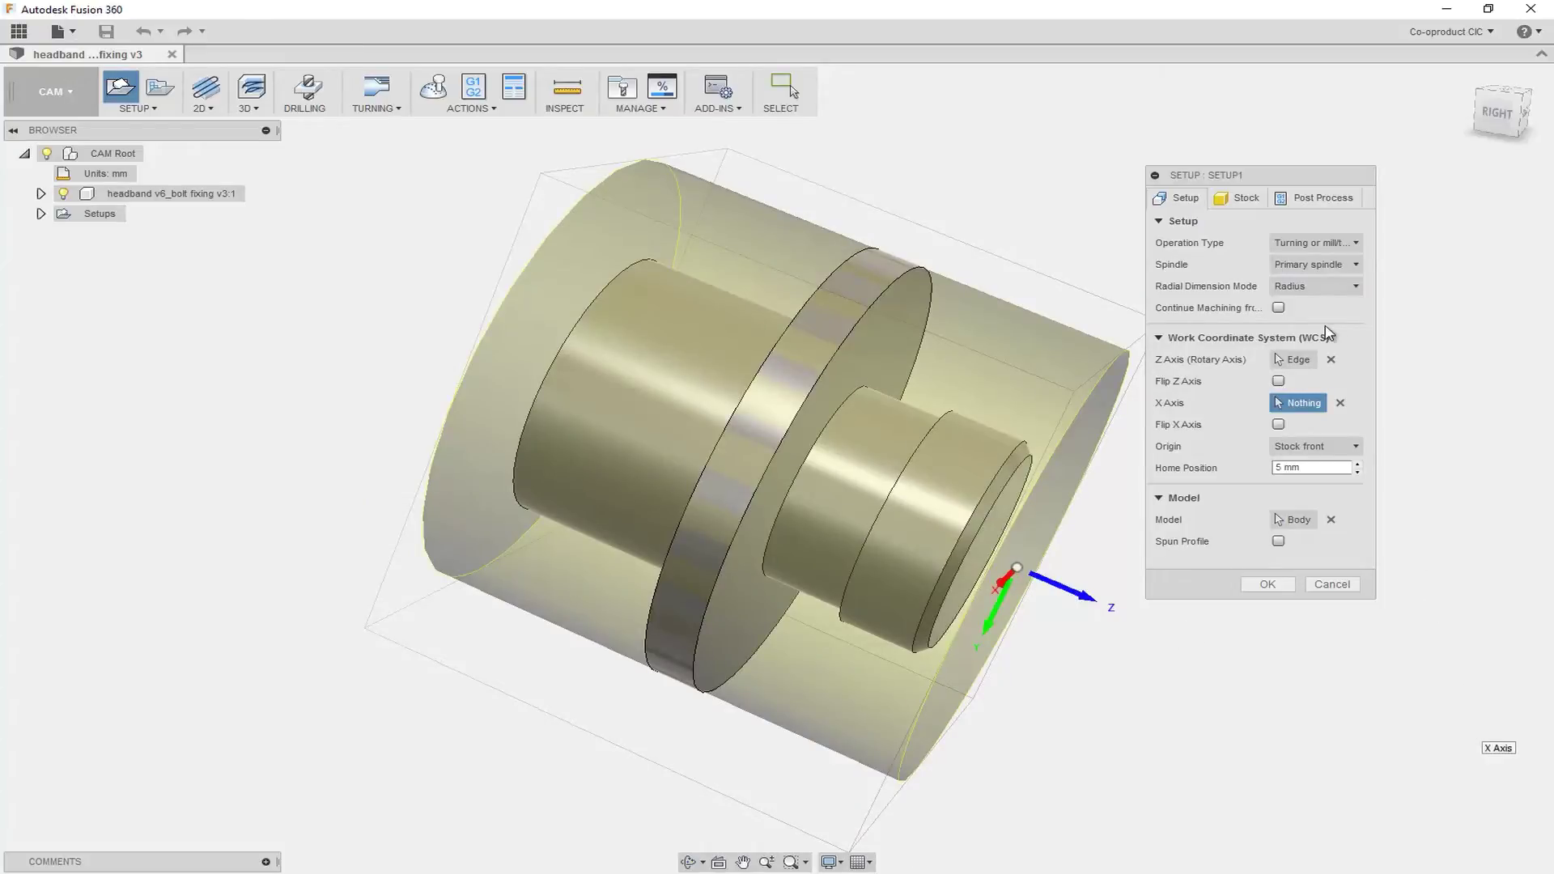
# - Define the setup's stock as a fixed size cylinder with a 22 mm diameter and a 40 mm length
pyautogui.click(1248, 201)
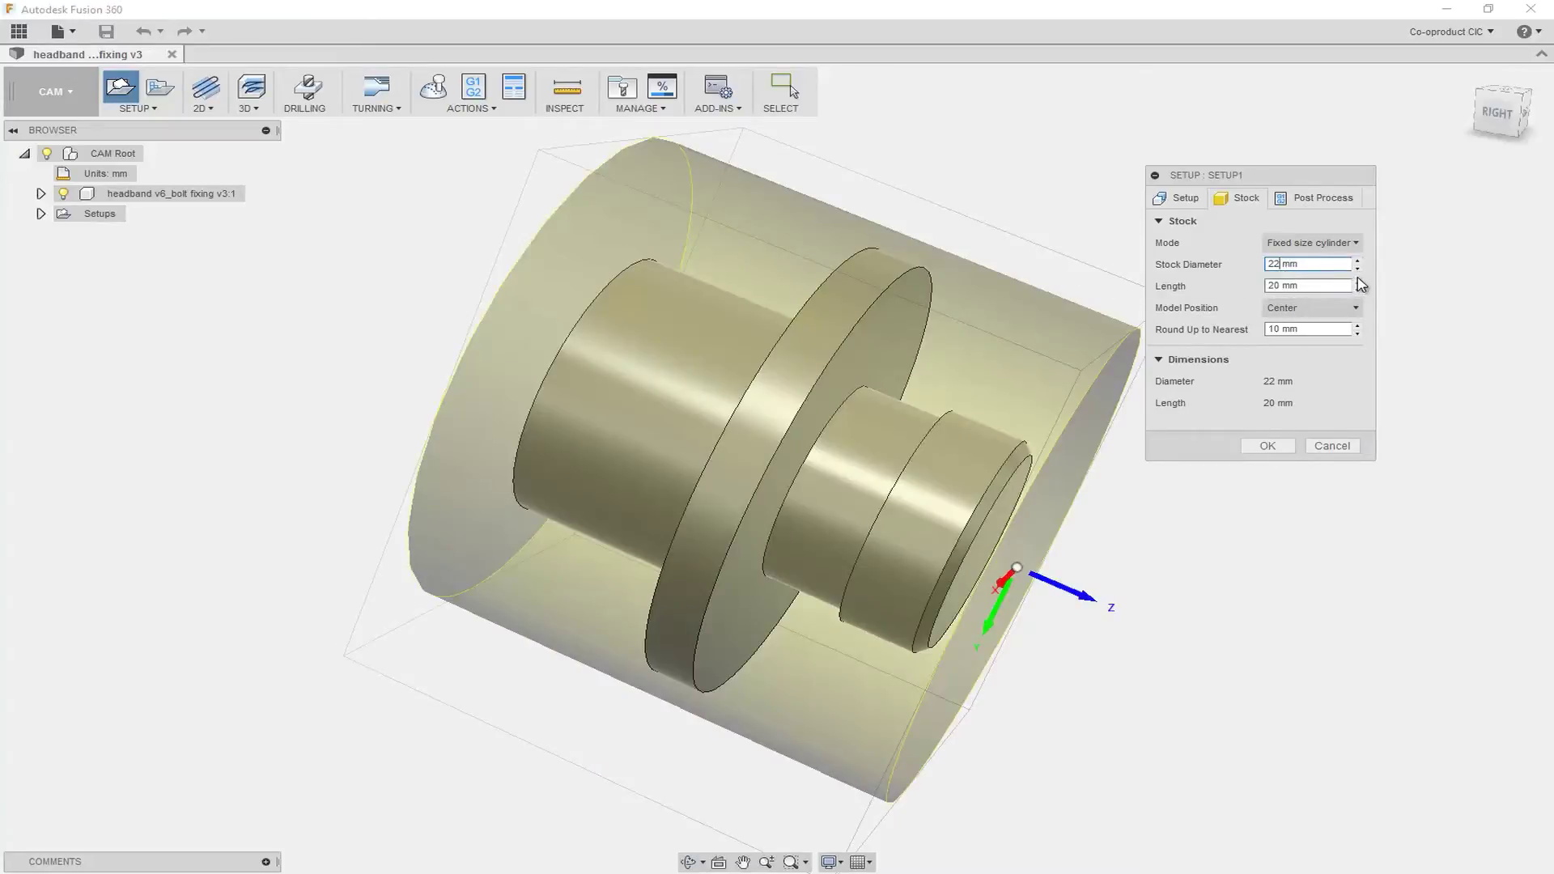
pyautogui.click(1274, 286)
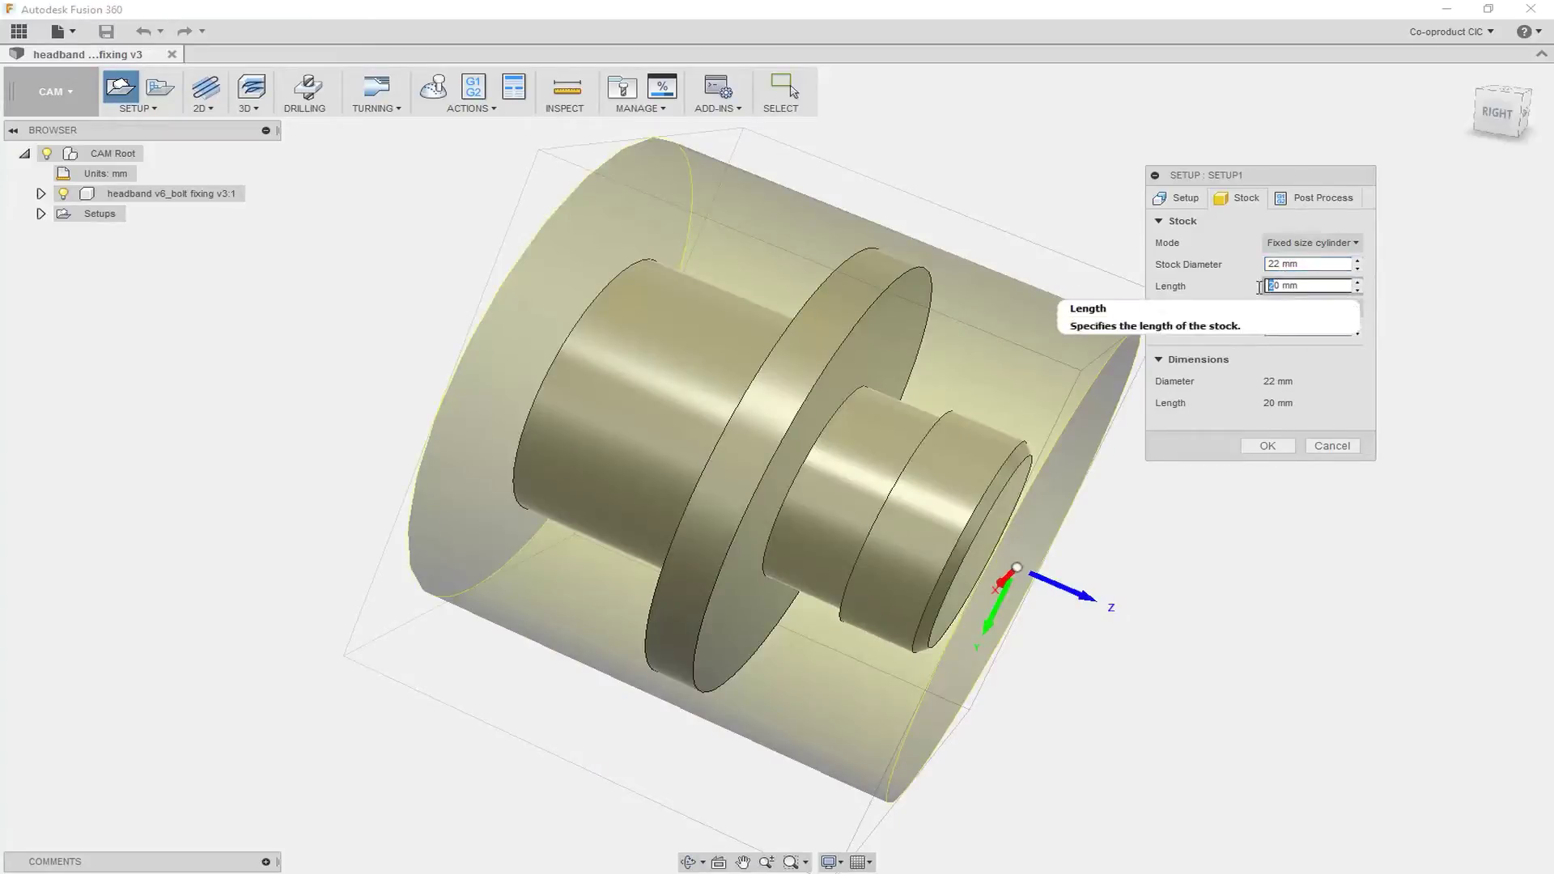
pyautogui.moveTo(1273, 286); pyautogui.dragTo(1260, 293)
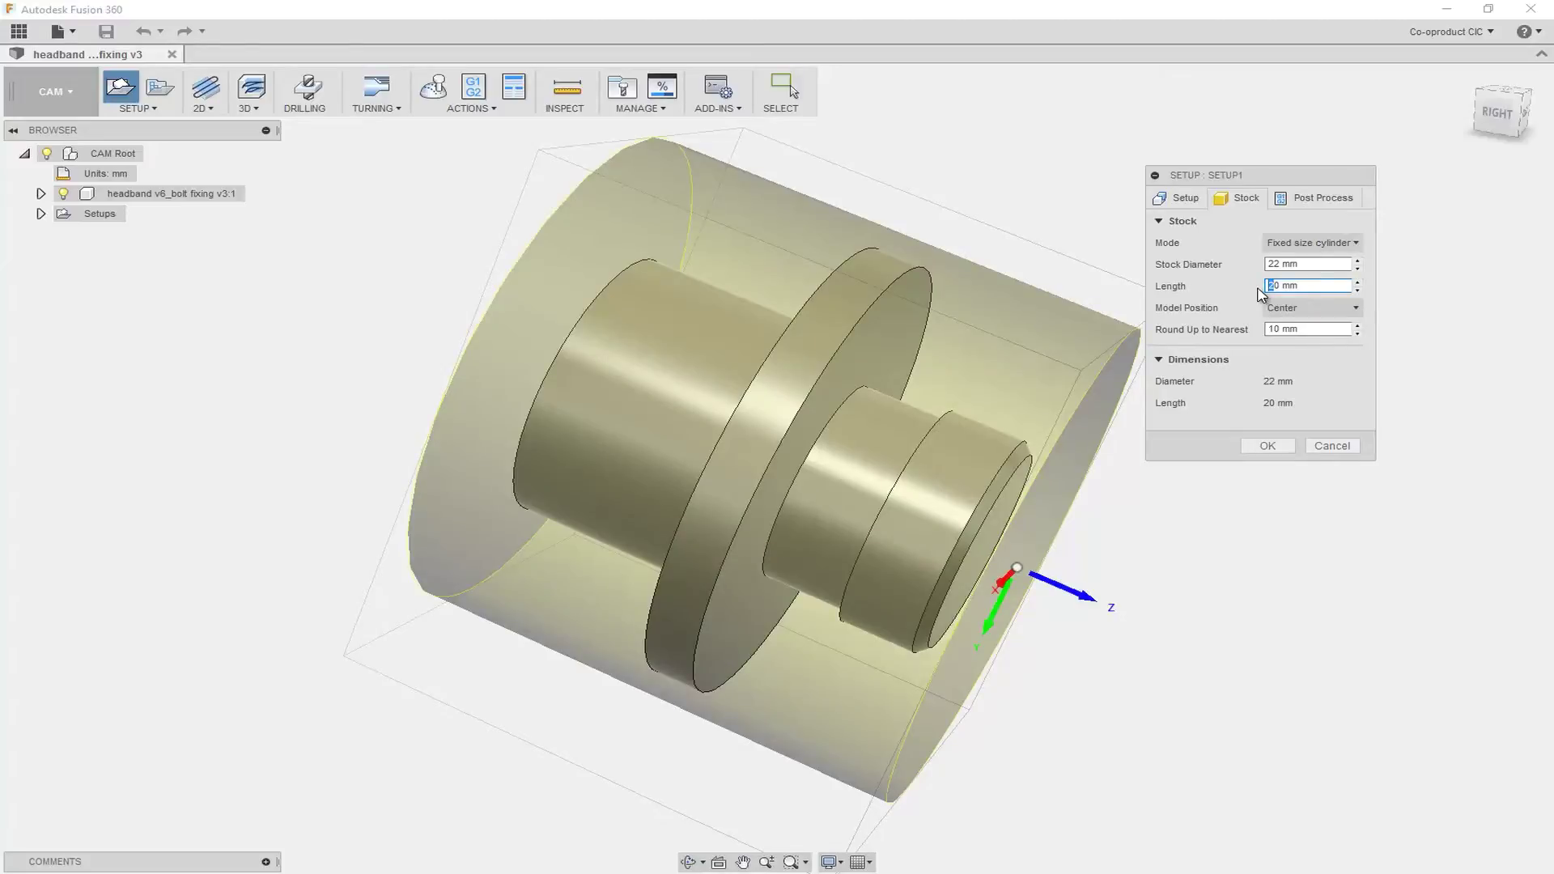
pyautogui.write('40')
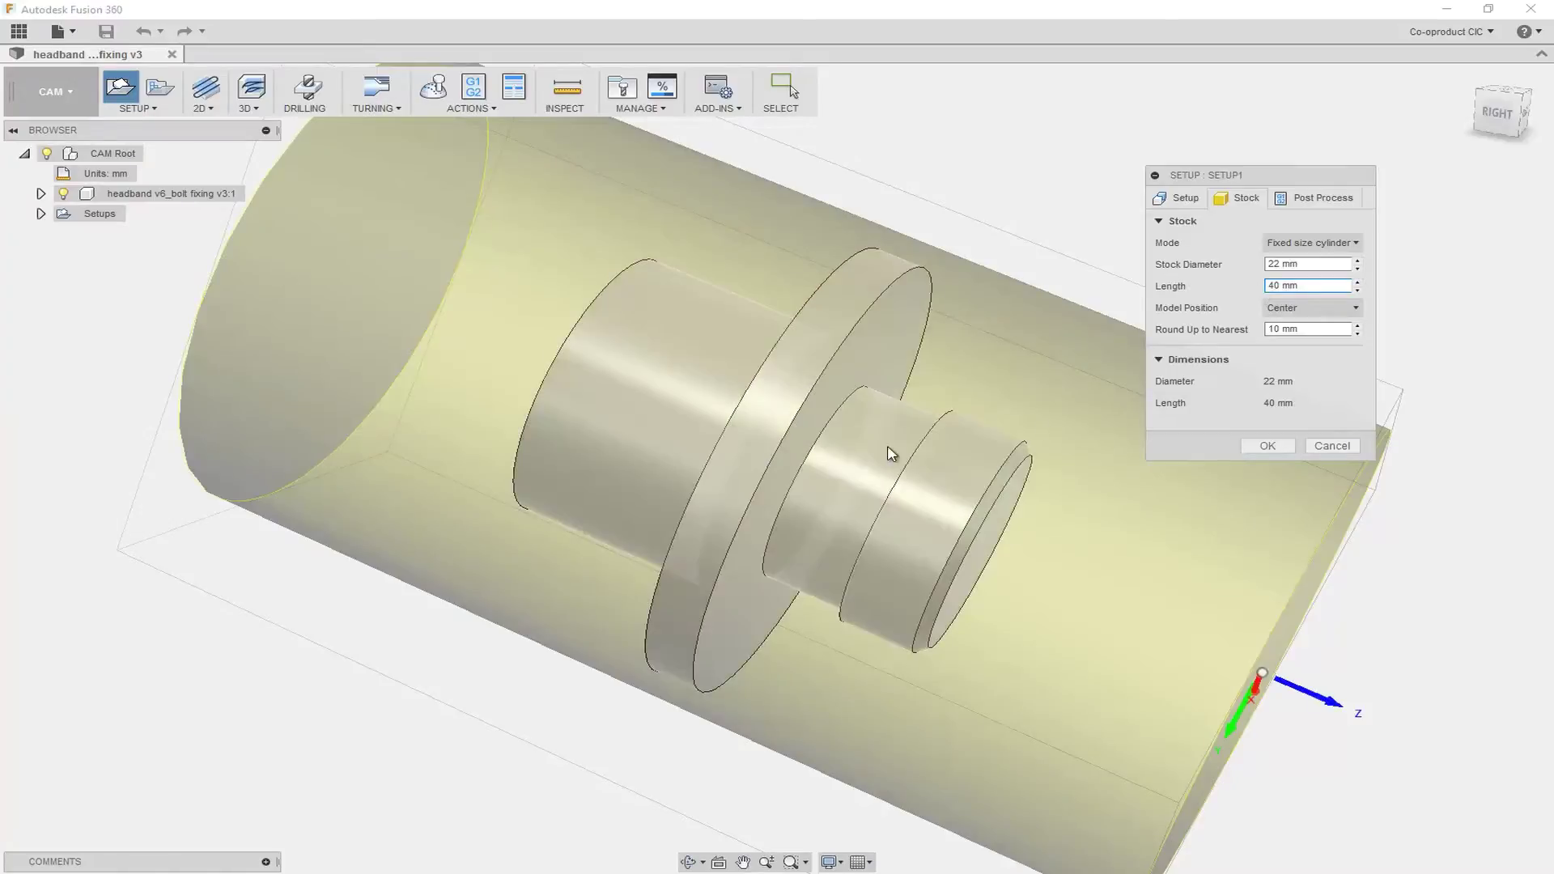
# - Position the model in the stock with a 1 mm offset from back and accept the setup
pyautogui.click(1353, 311)
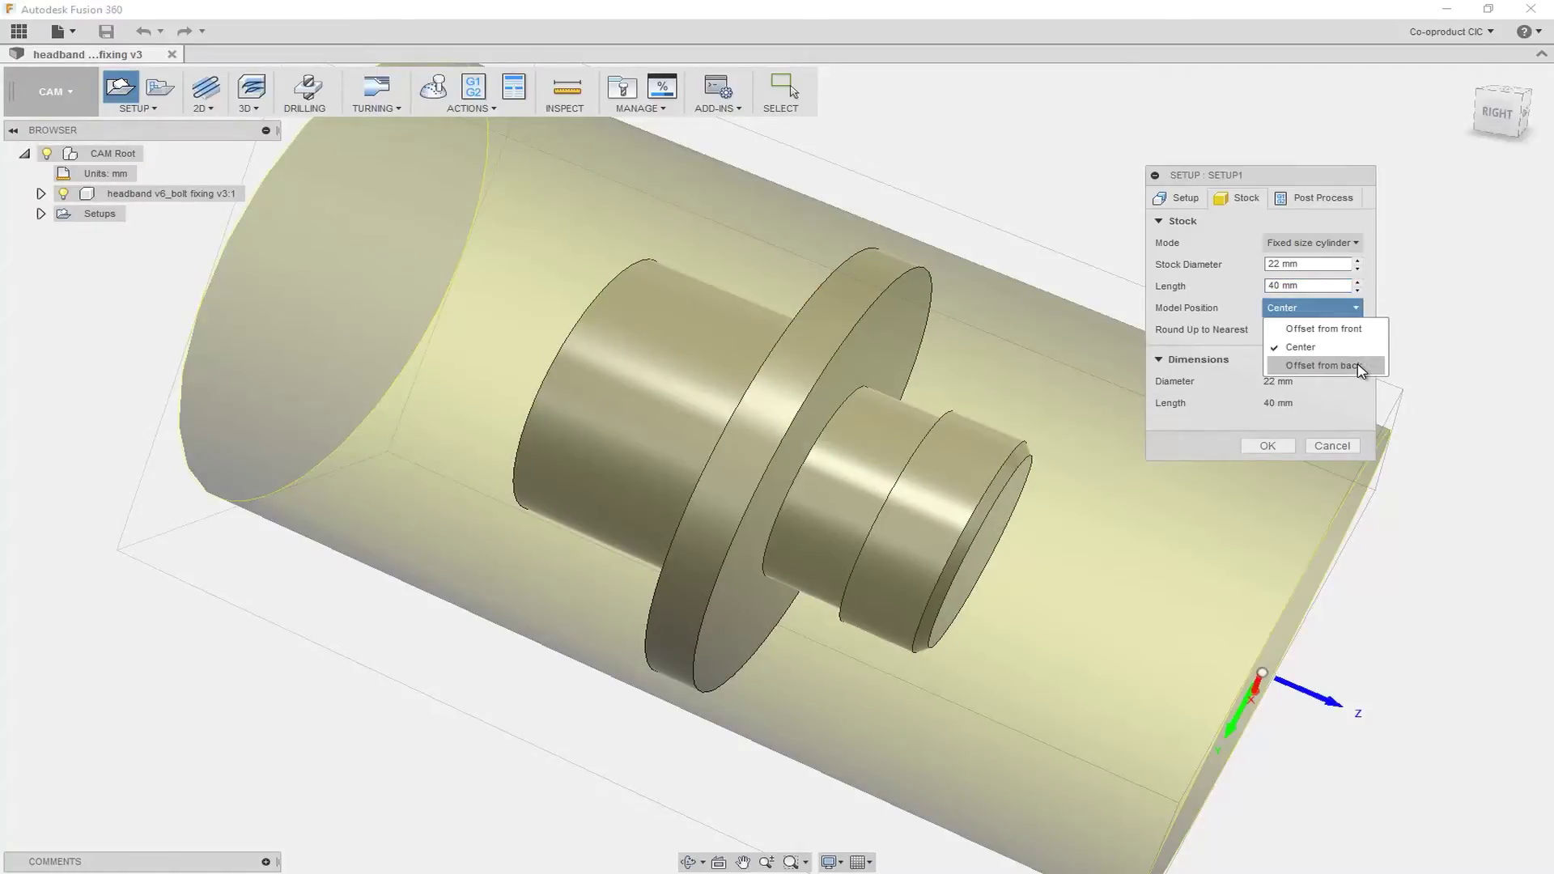
pyautogui.click(1358, 366)
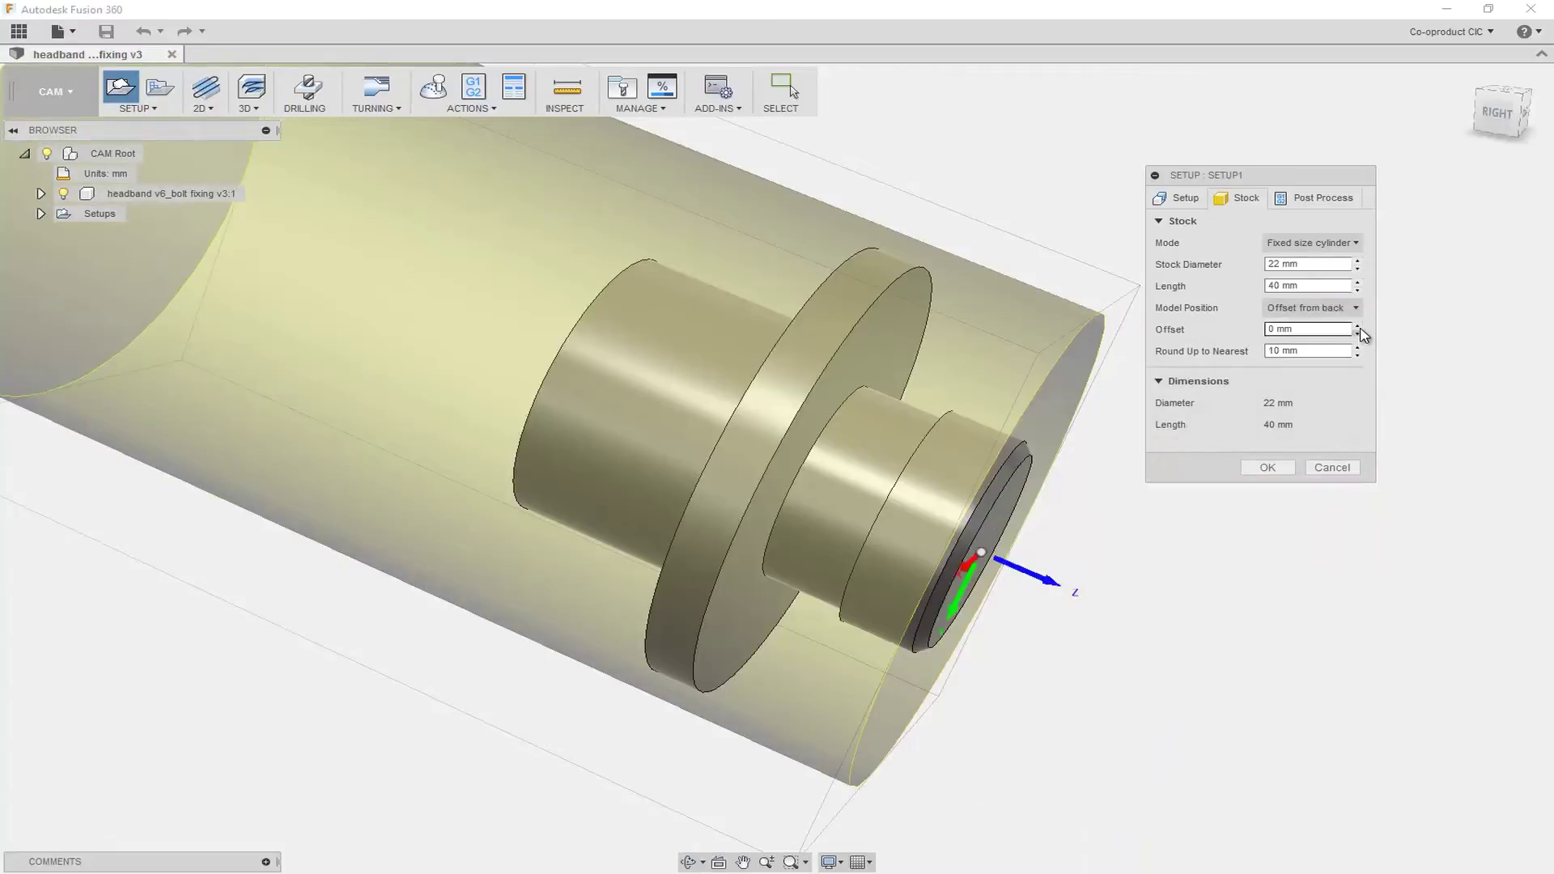
pyautogui.click(1359, 325)
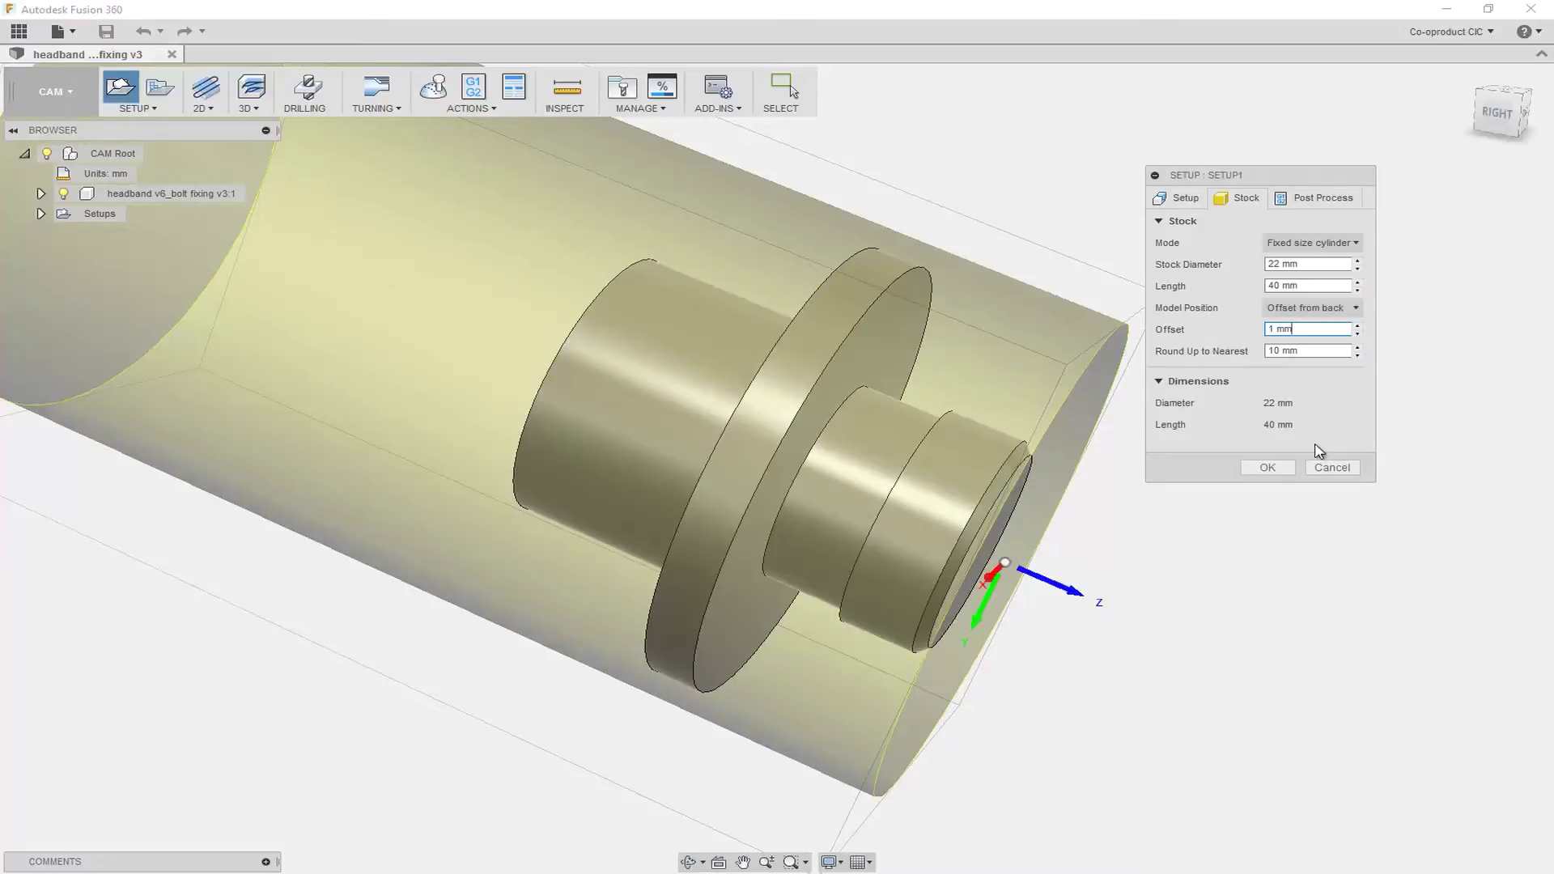
pyautogui.click(1289, 469)
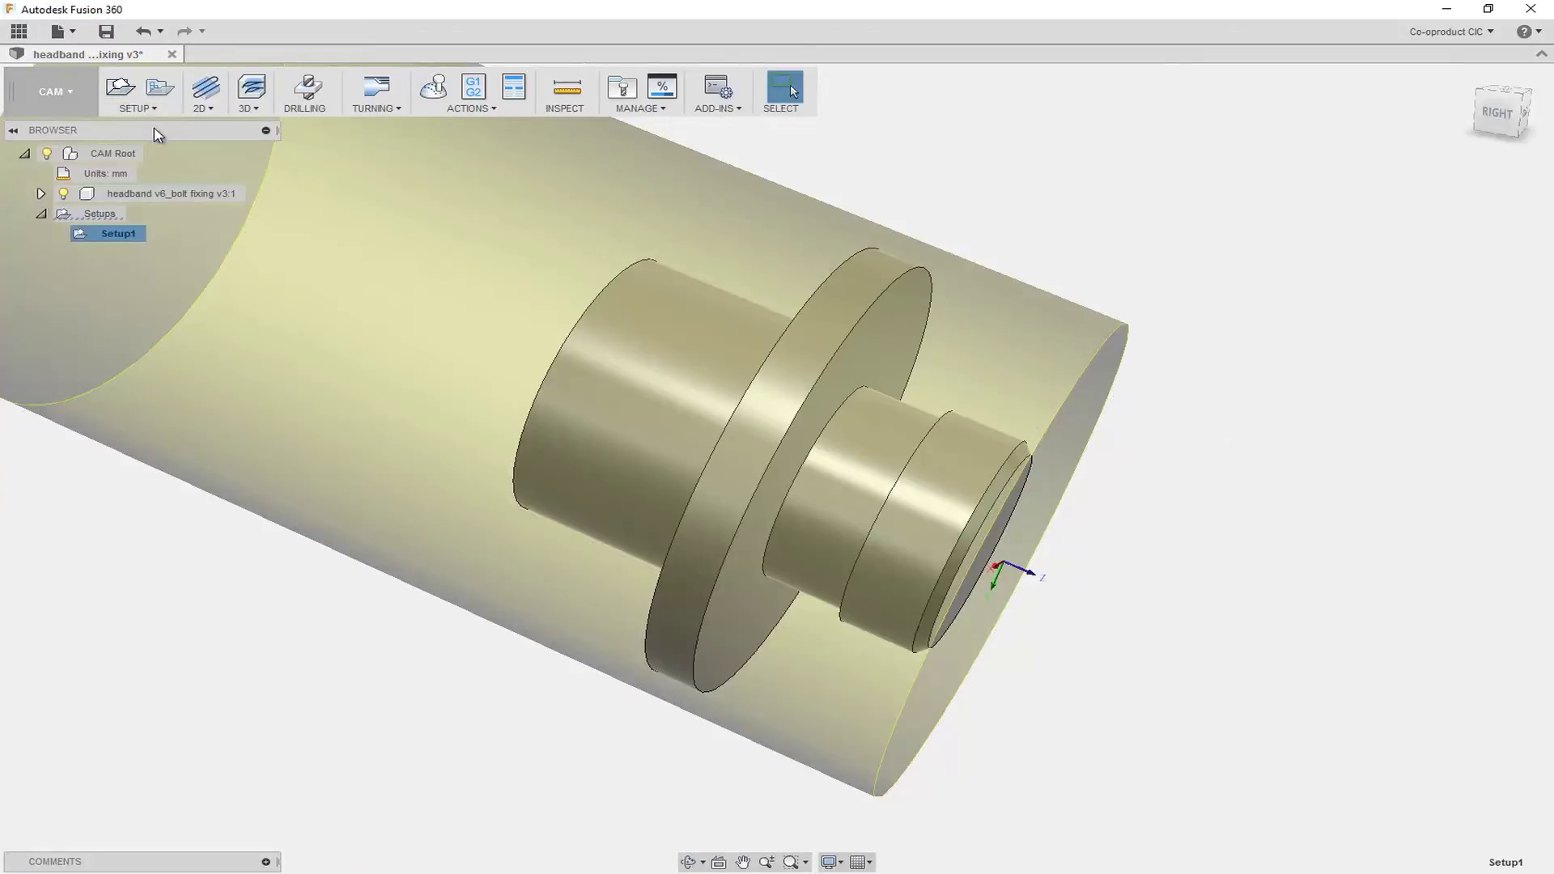
# - Start a Turning Face operation using the sample turning tool 1 - CNMT09T308-DCLN-R
pyautogui.click(397, 113)
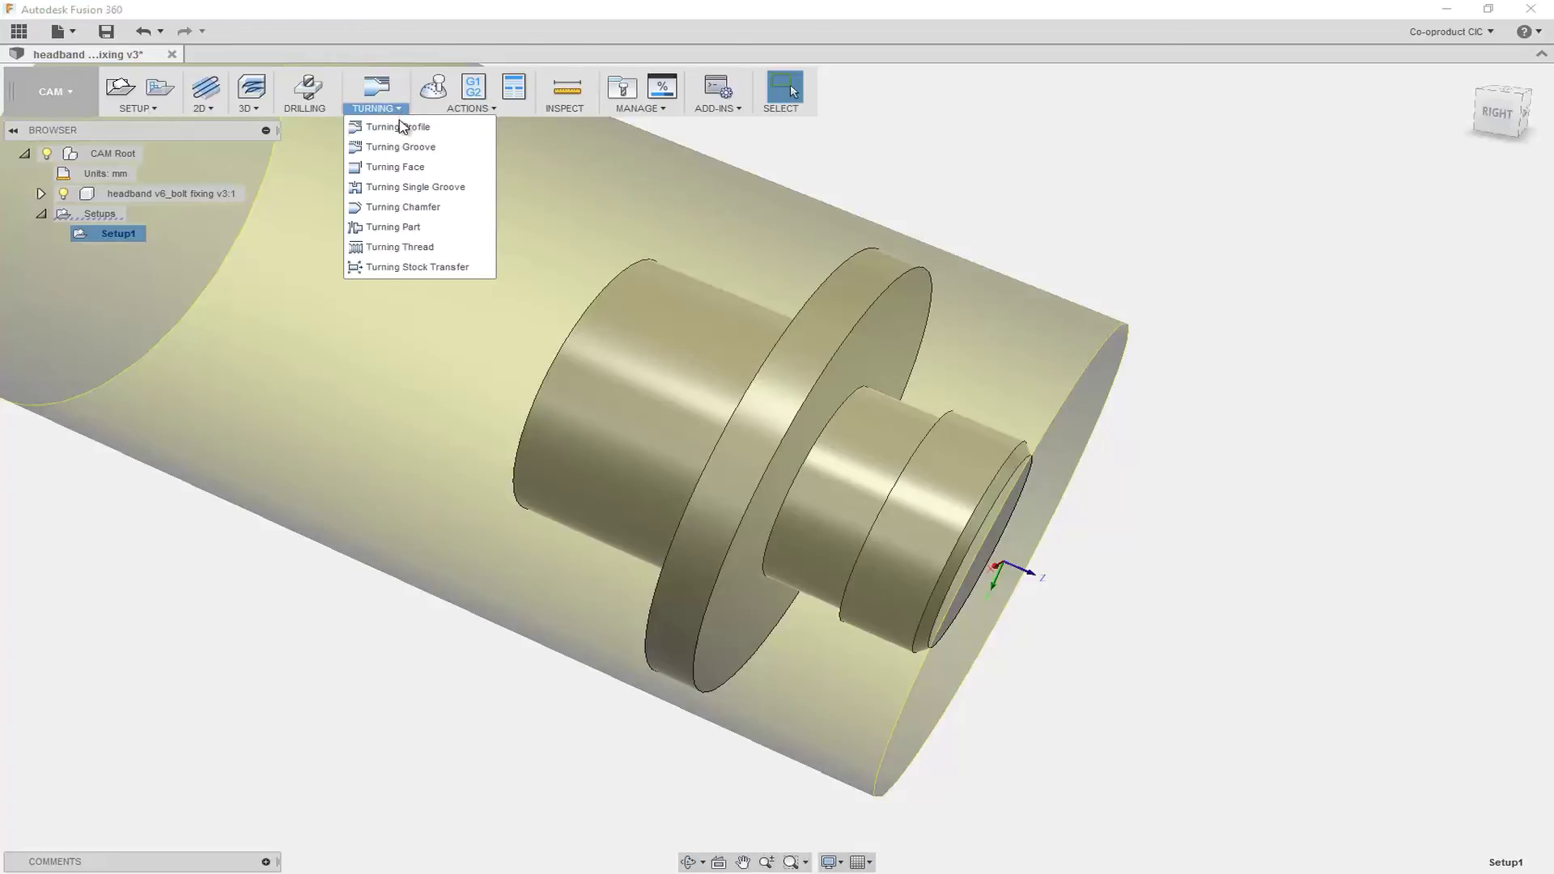
pyautogui.click(405, 170)
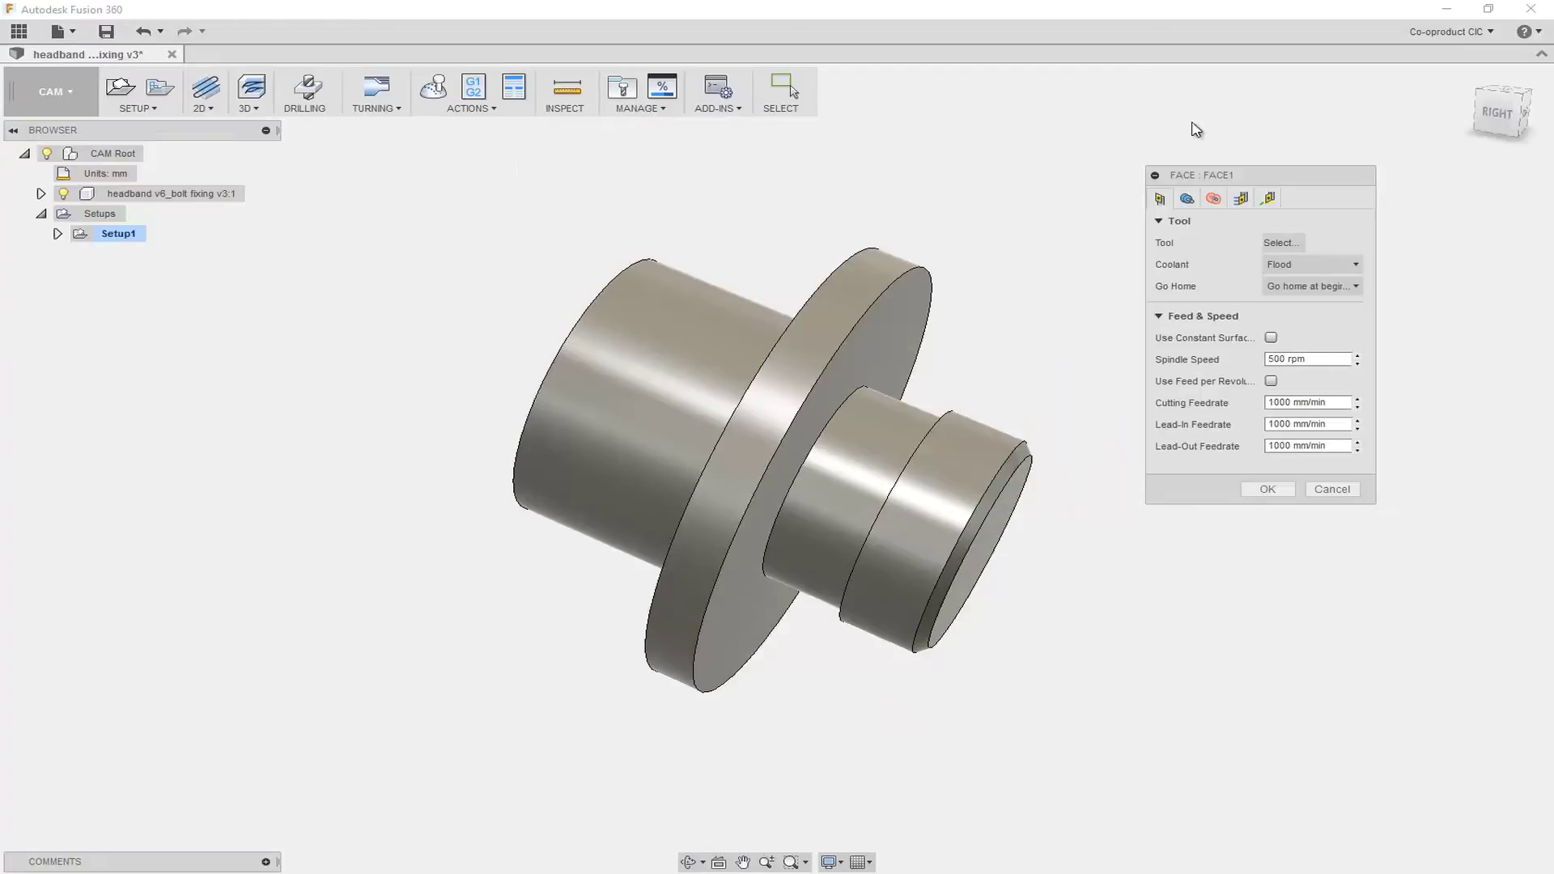
pyautogui.click(1286, 243)
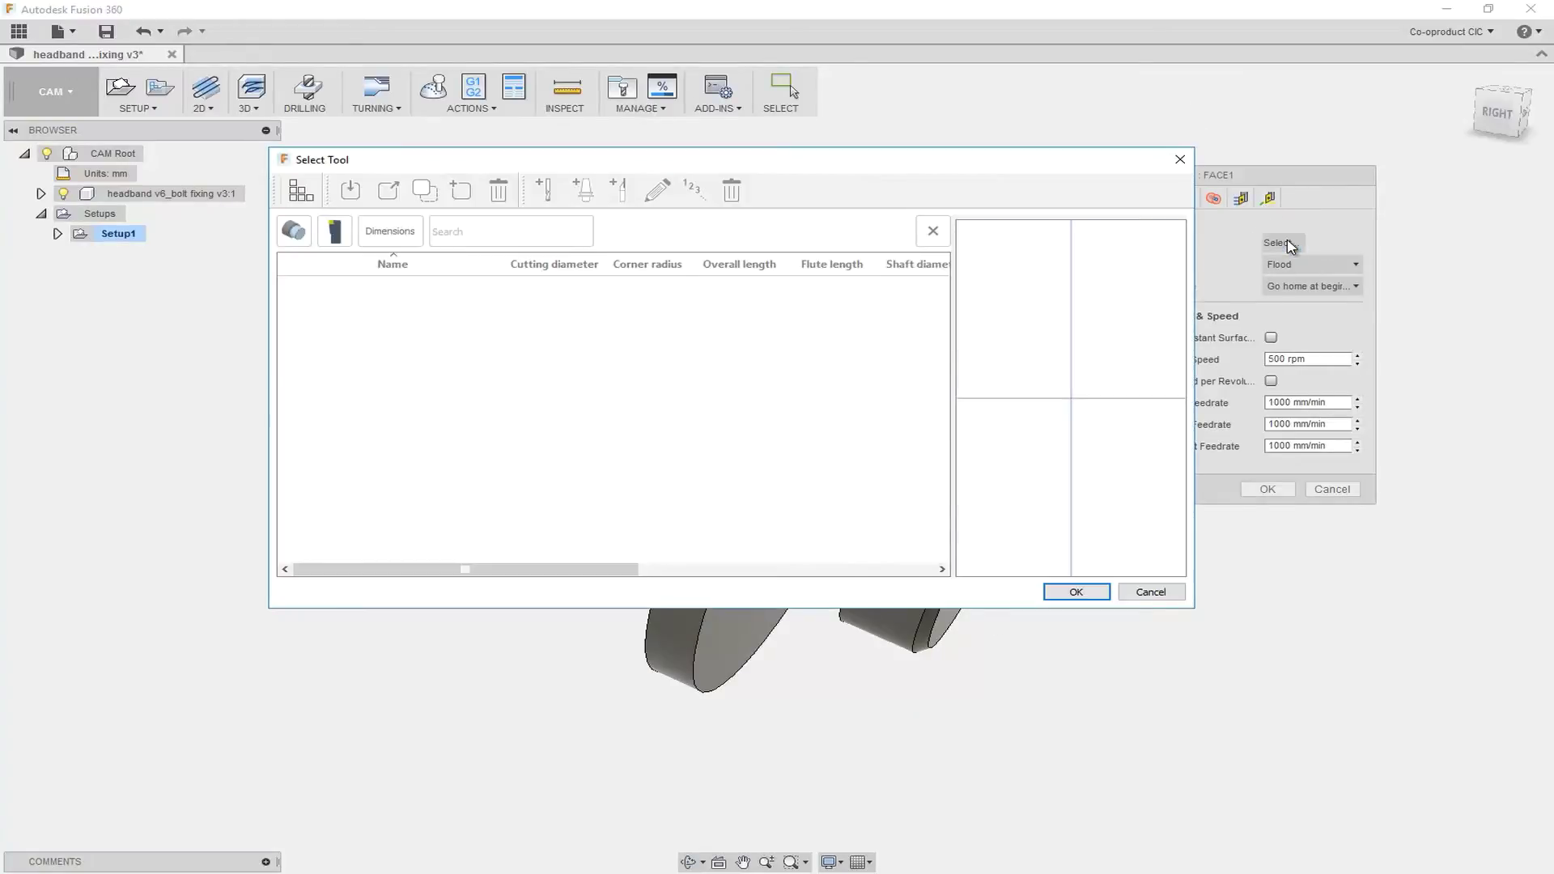
pyautogui.moveTo(943, 321); pyautogui.dragTo(961, 438)
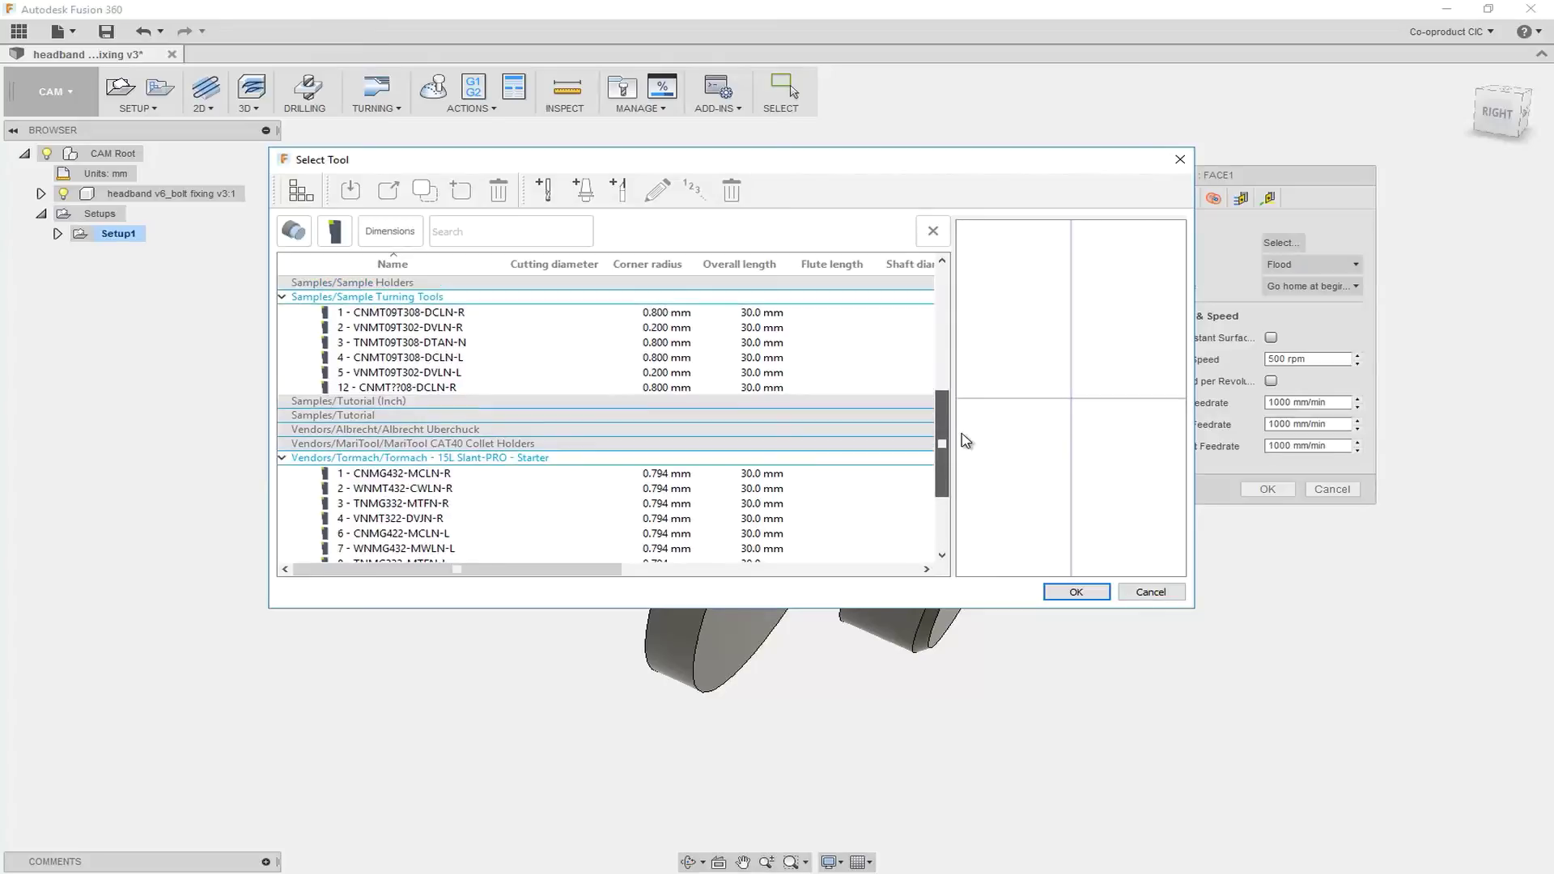
pyautogui.click(511, 315)
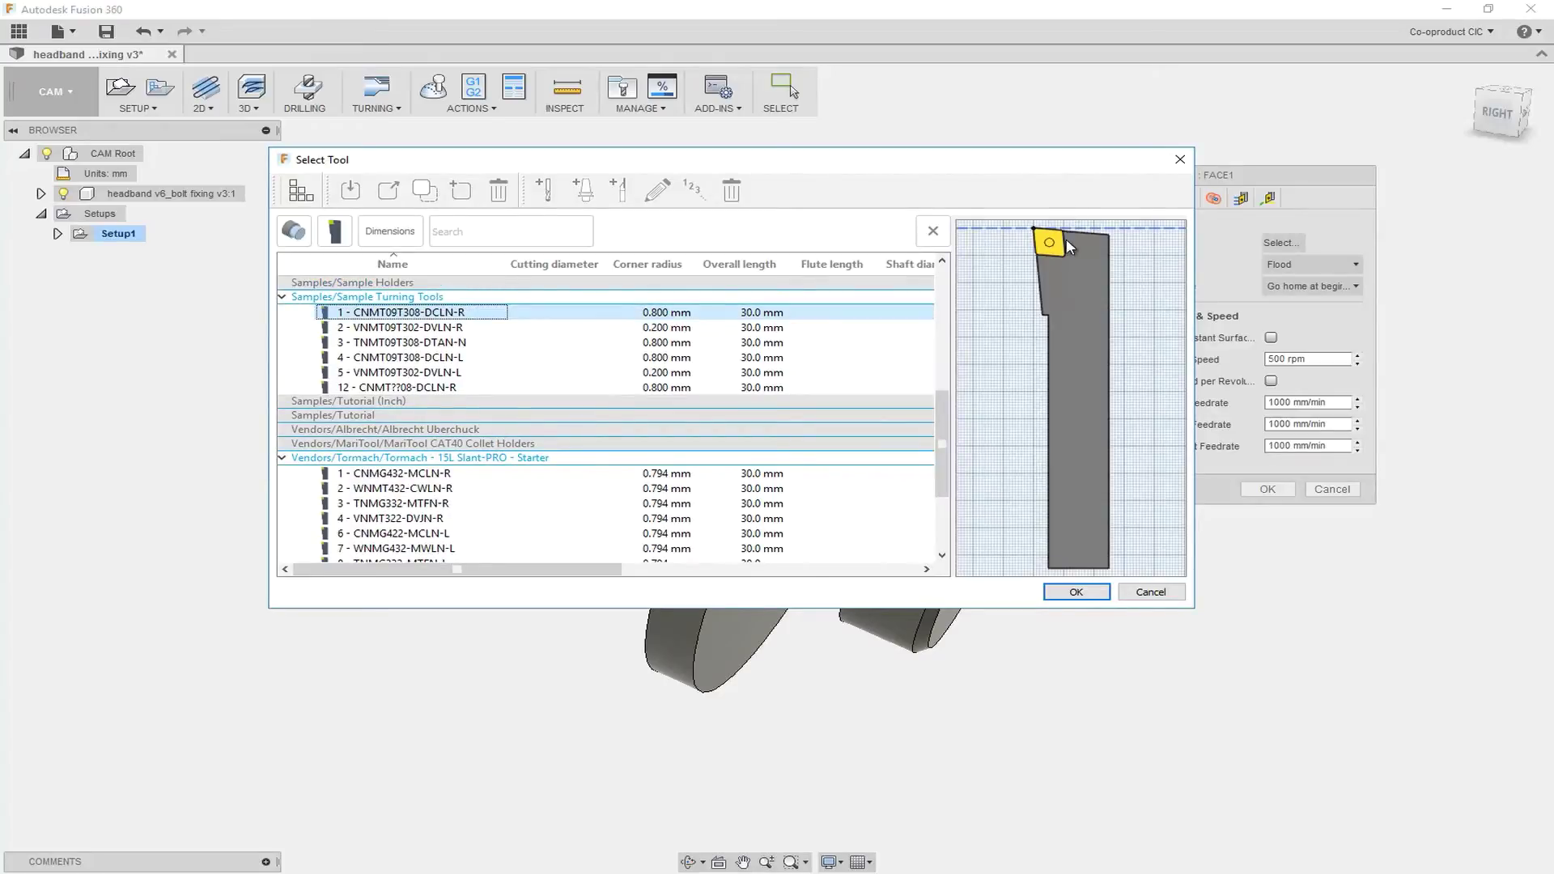
pyautogui.click(1077, 593)
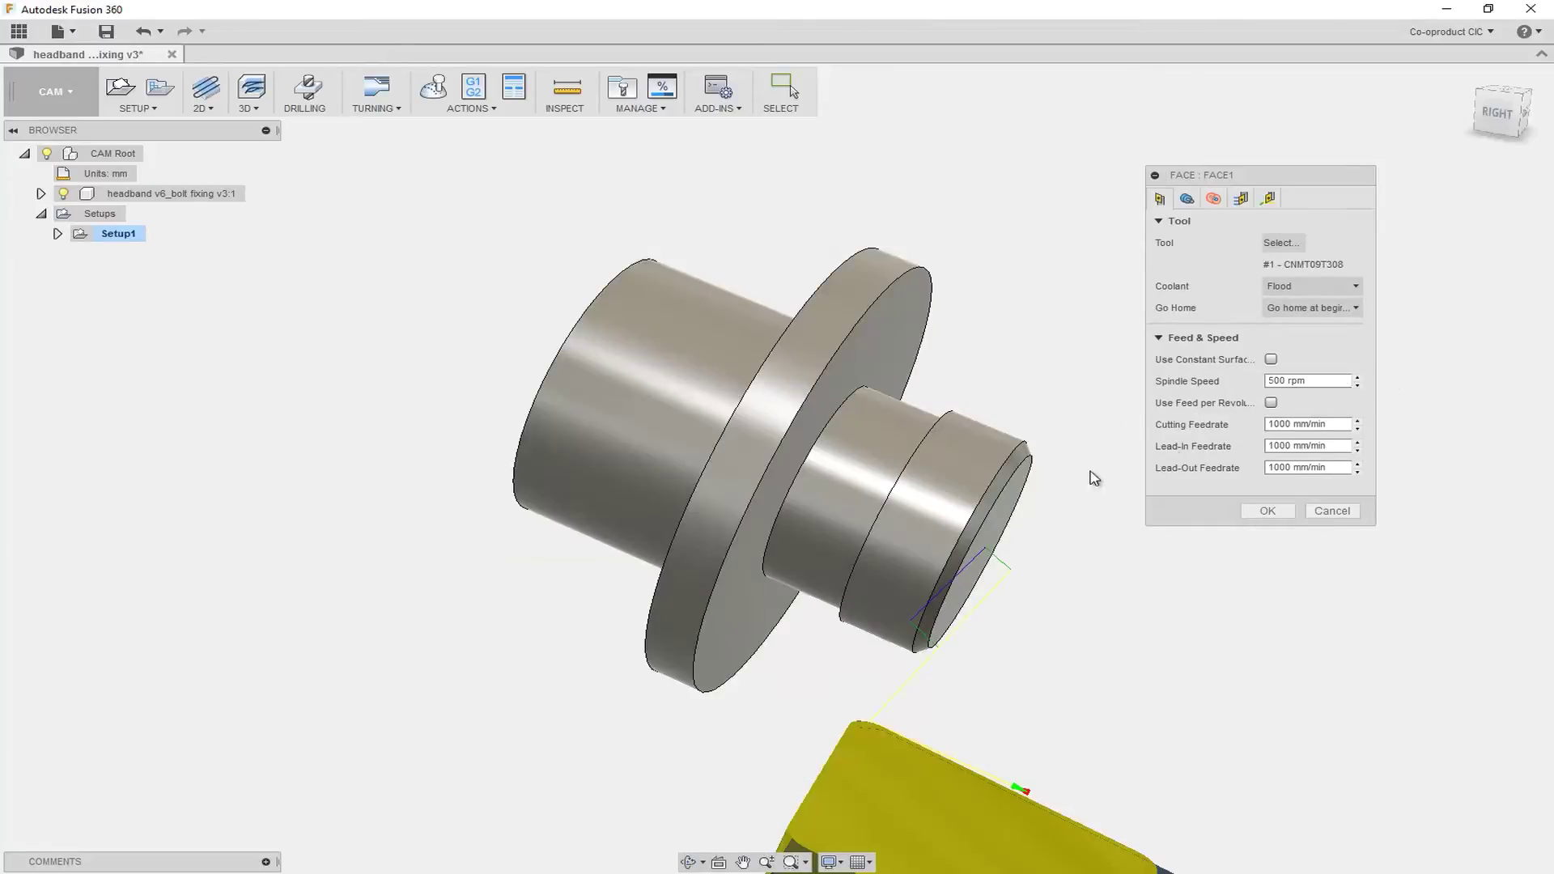
# - Set the facing operation's spindle speed to 1000 rpm and accept the operation
pyautogui.scroll(-4, 1081, 490)
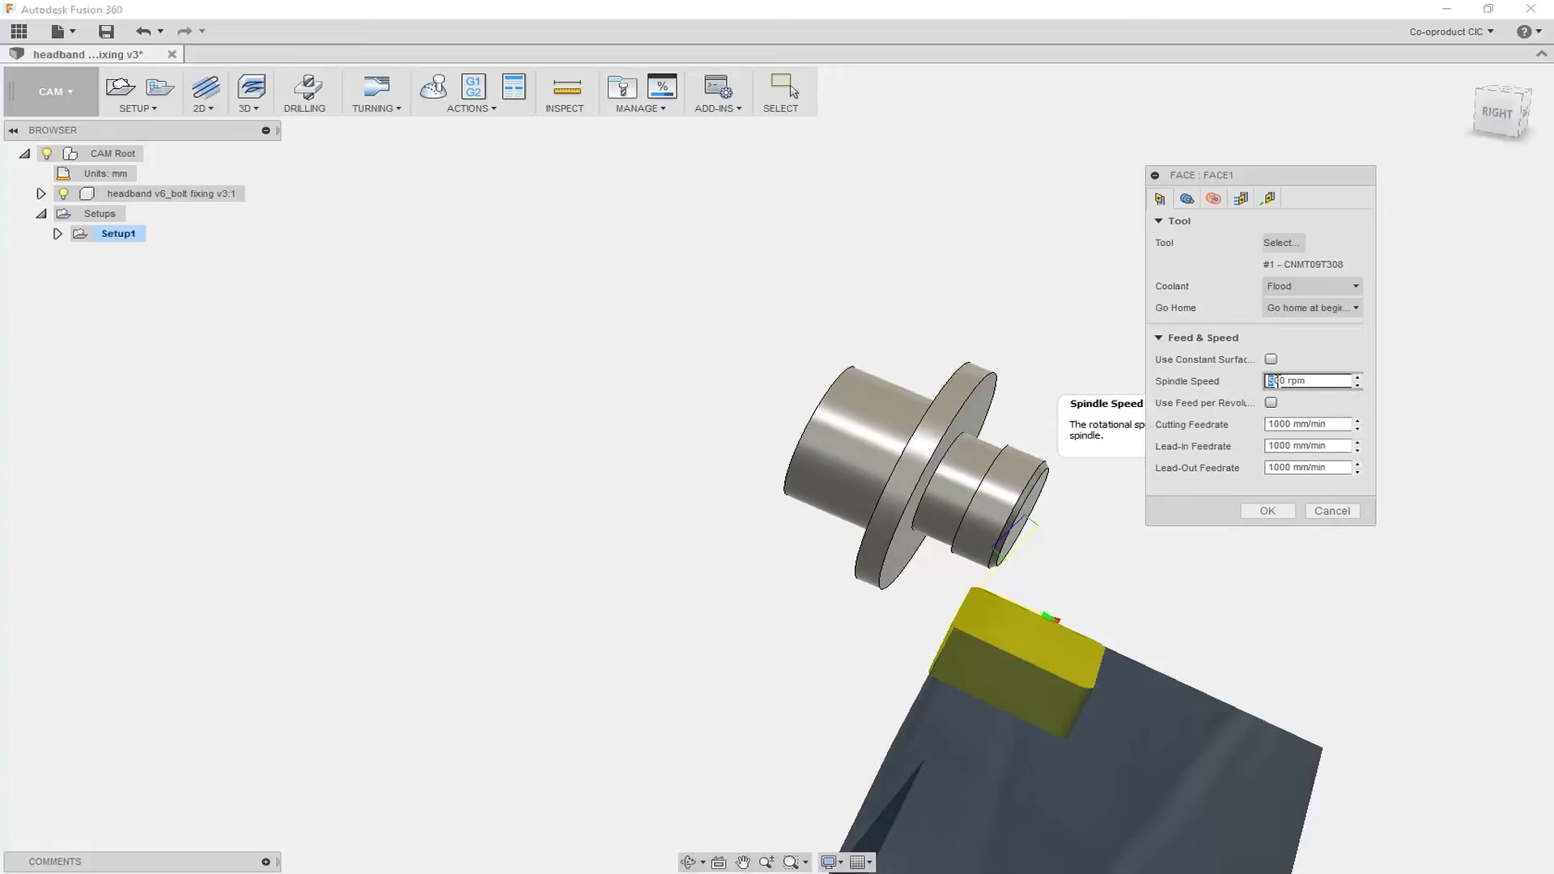
pyautogui.write('10')
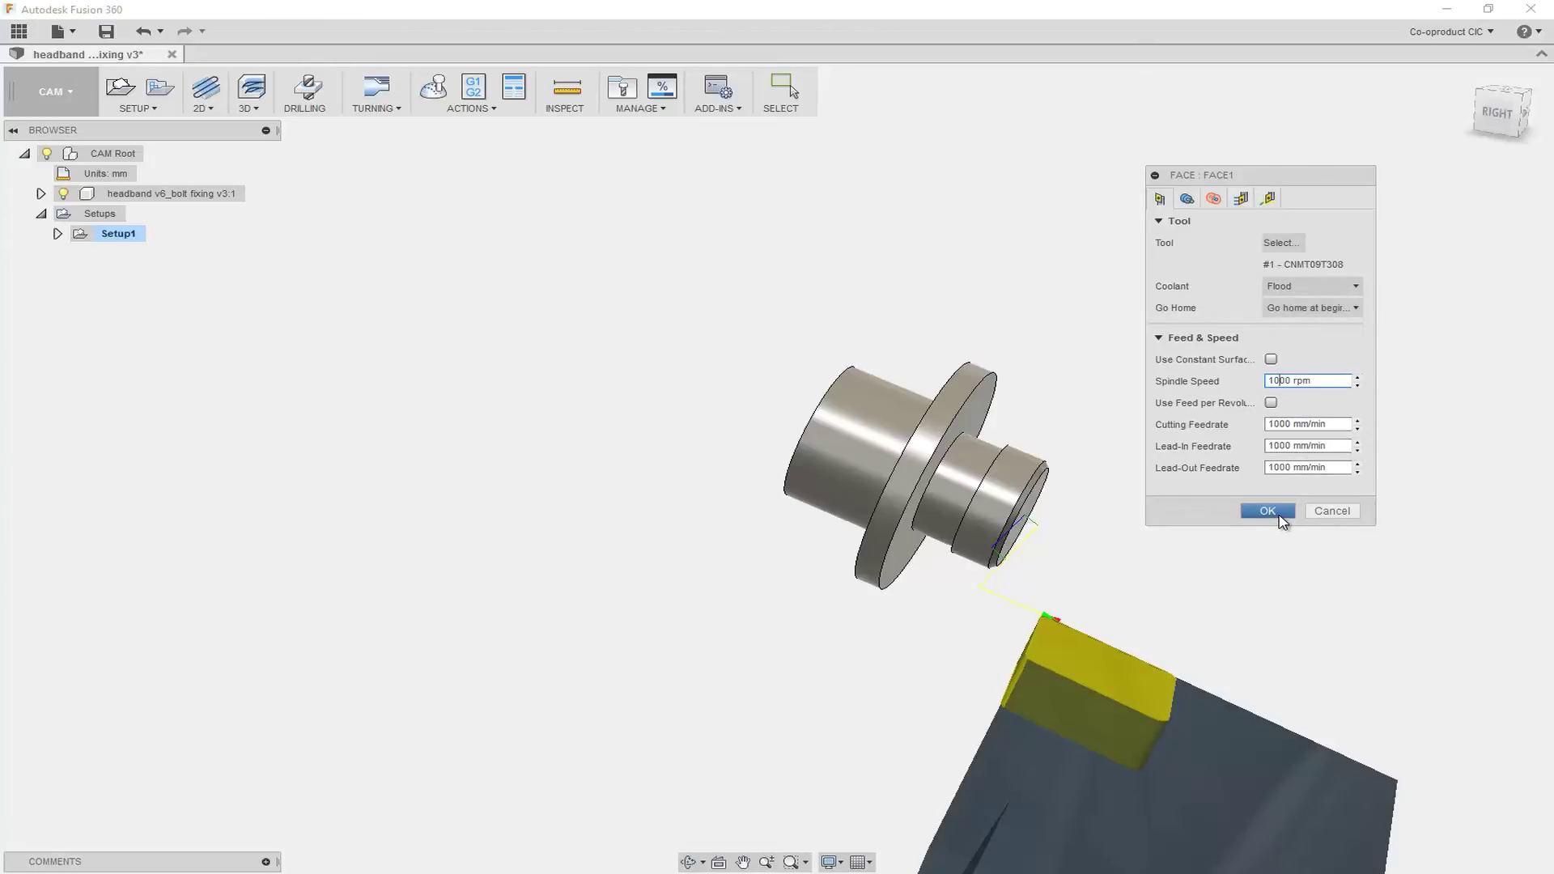
pyautogui.click(1267, 512)
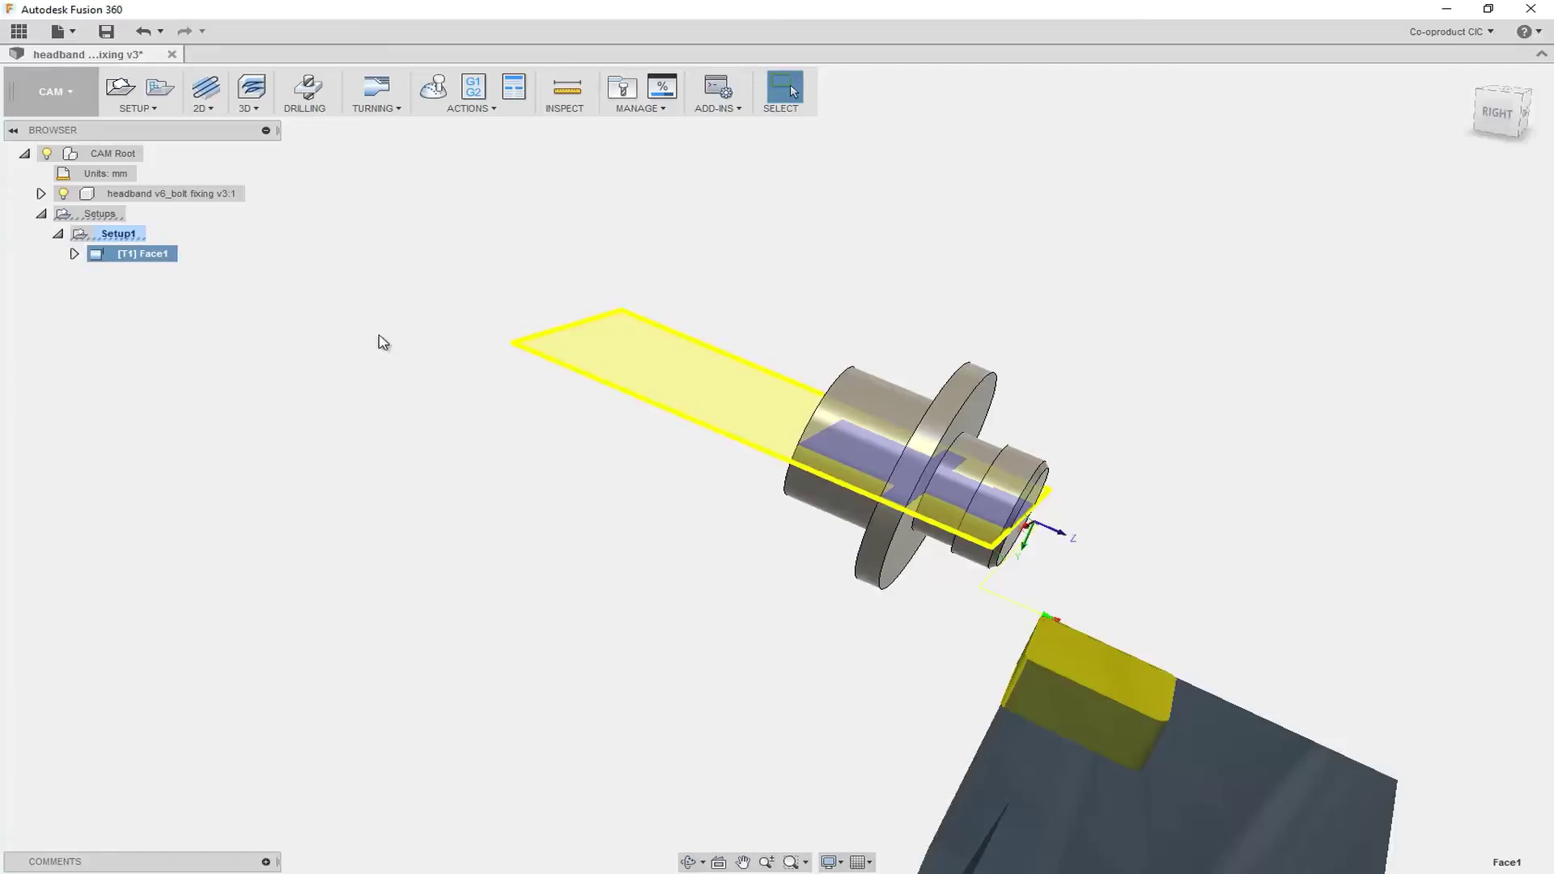
# - Simulate the facing toolpath on the stock, then close the simulation
pyautogui.rightClick(157, 255)
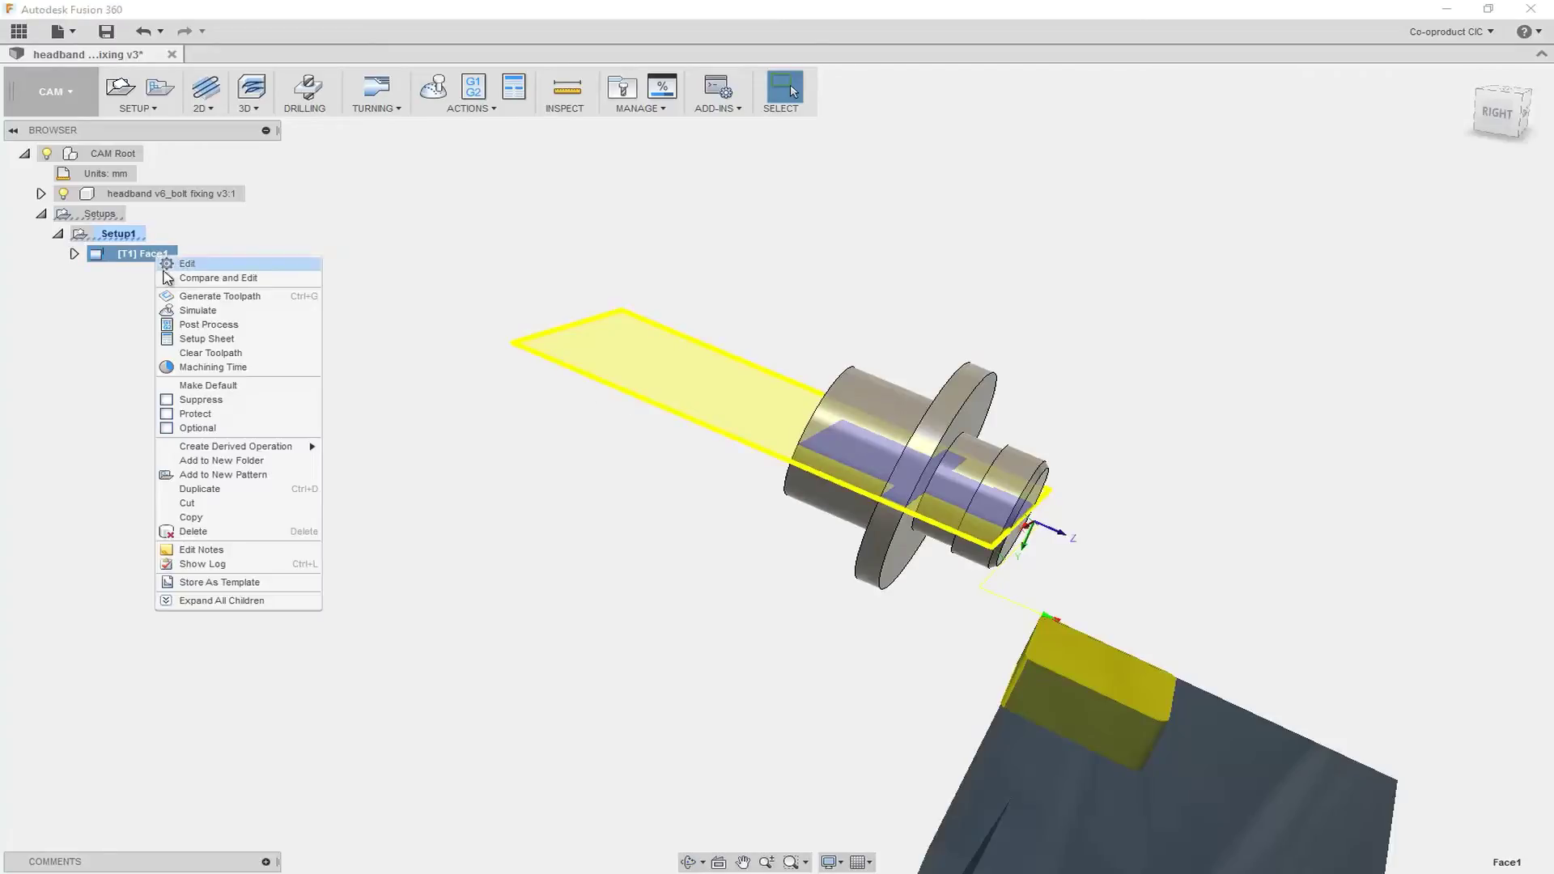
pyautogui.click(192, 311)
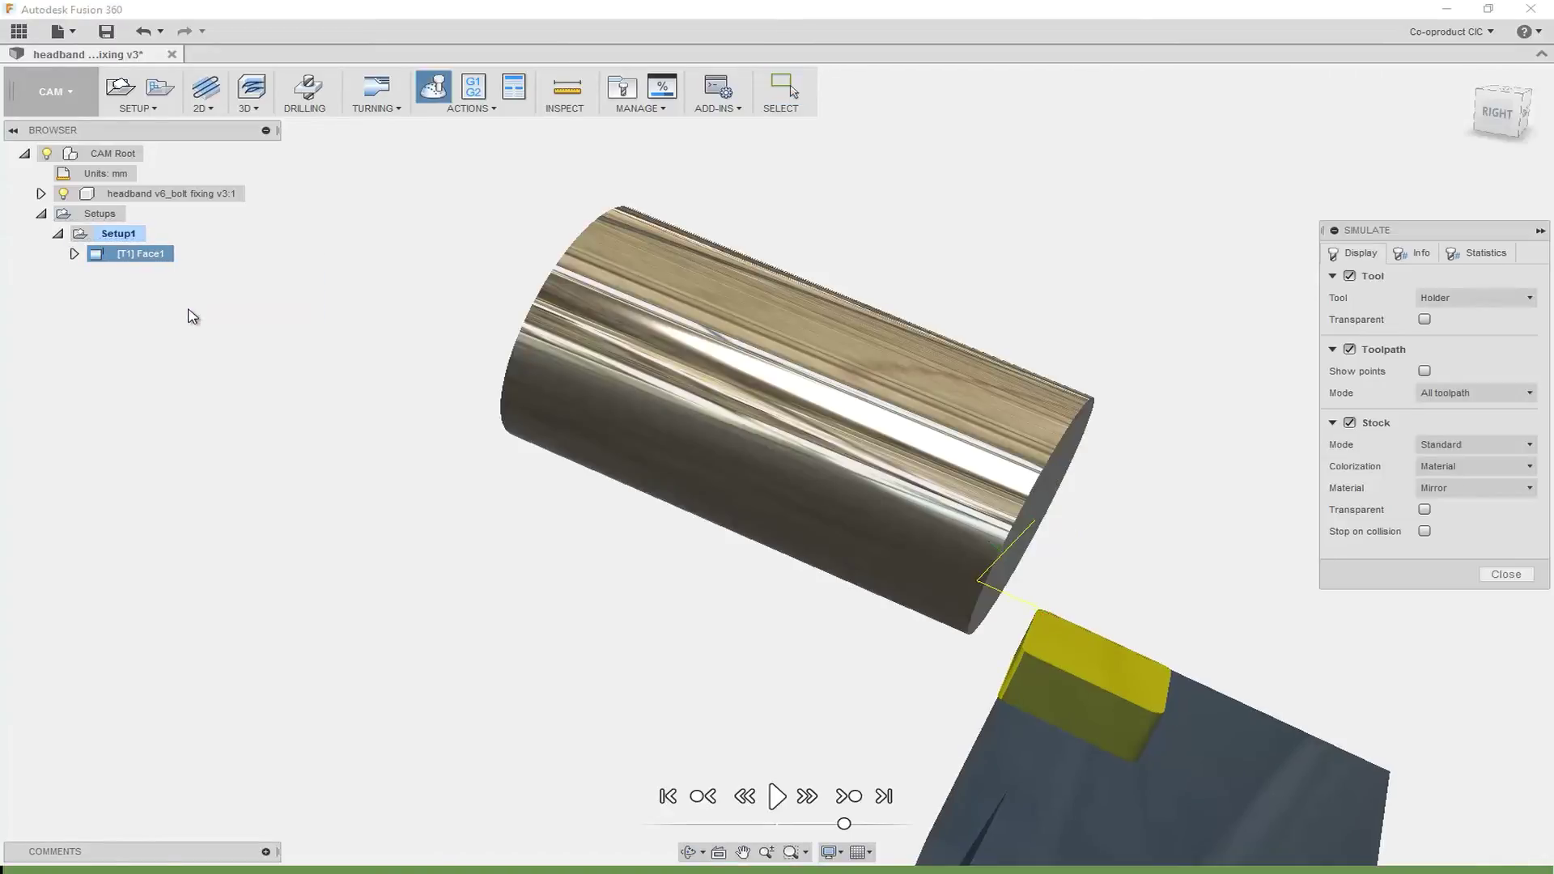
pyautogui.click(777, 798)
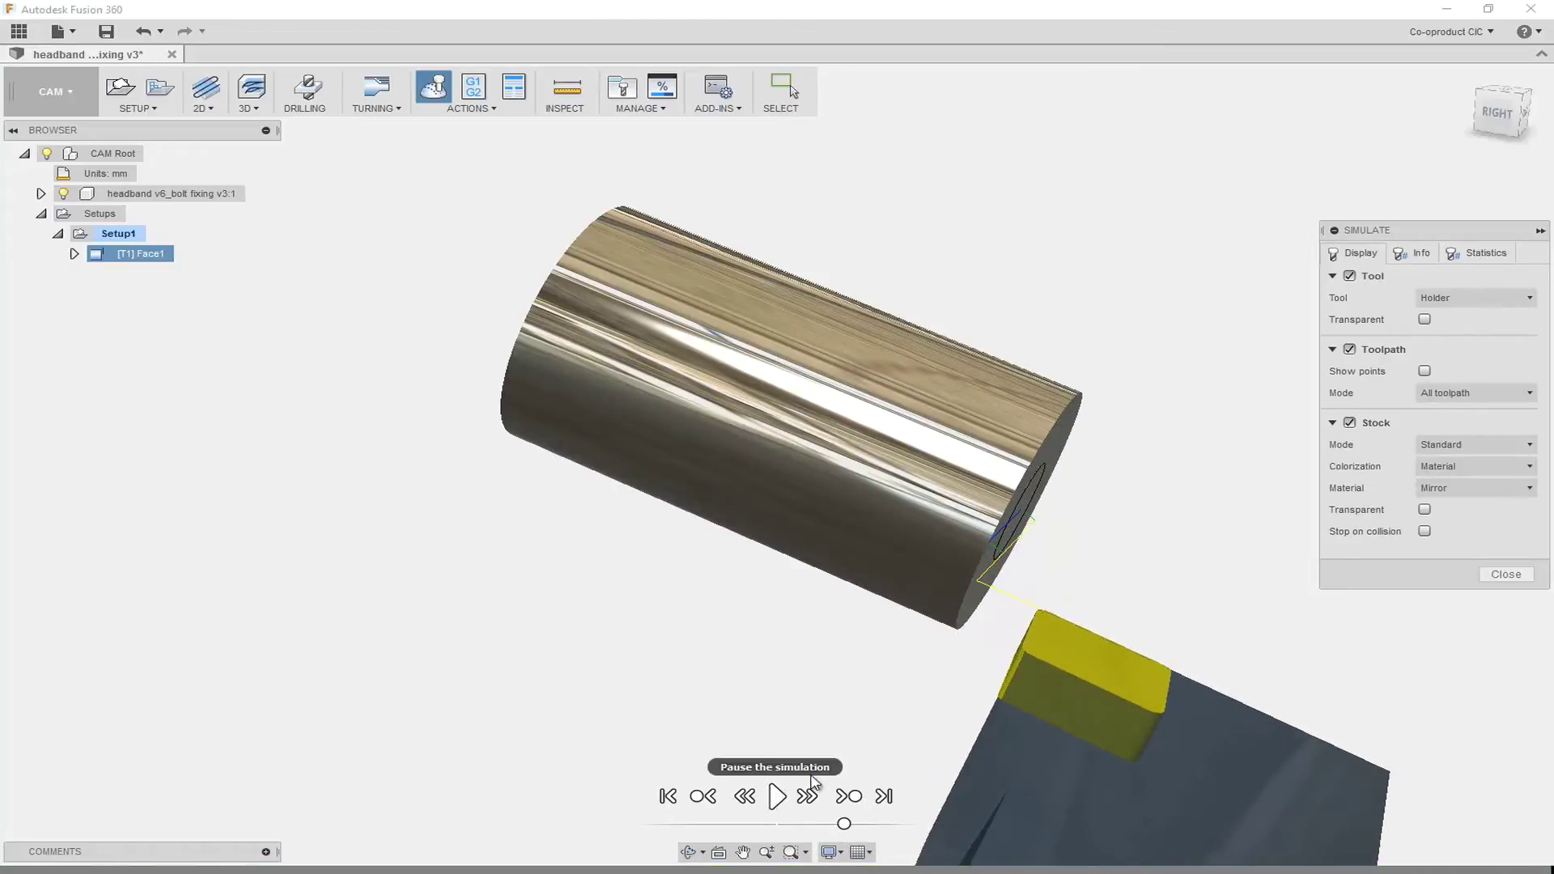
pyautogui.click(1506, 575)
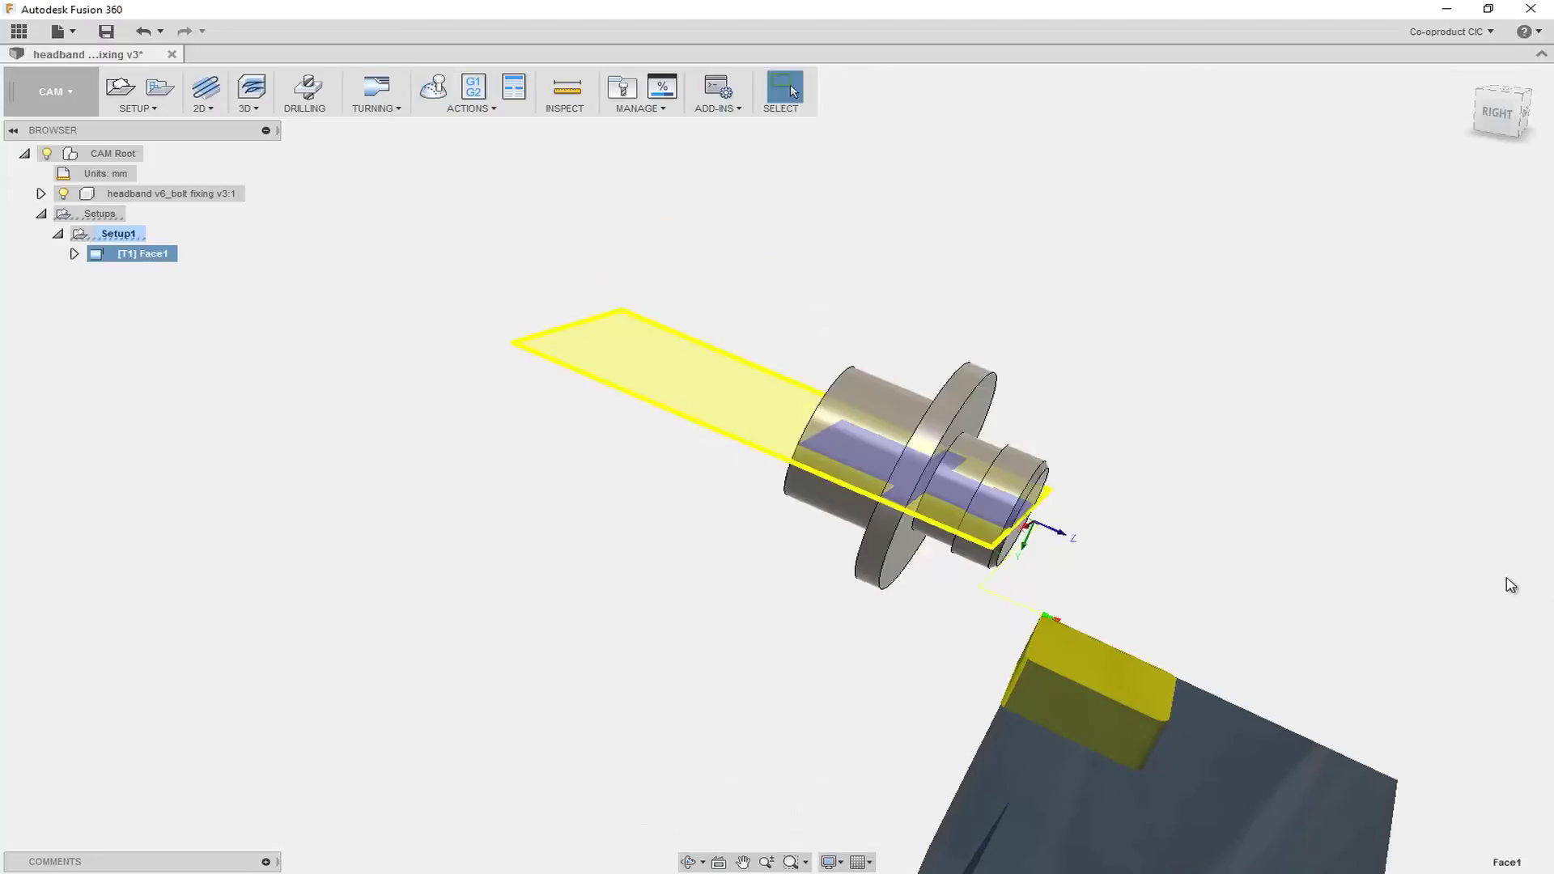
# - Start a Turning Profile operation using the sample turning tool 2 - VNMT09T302-DVLN-R
pyautogui.click(399, 109)
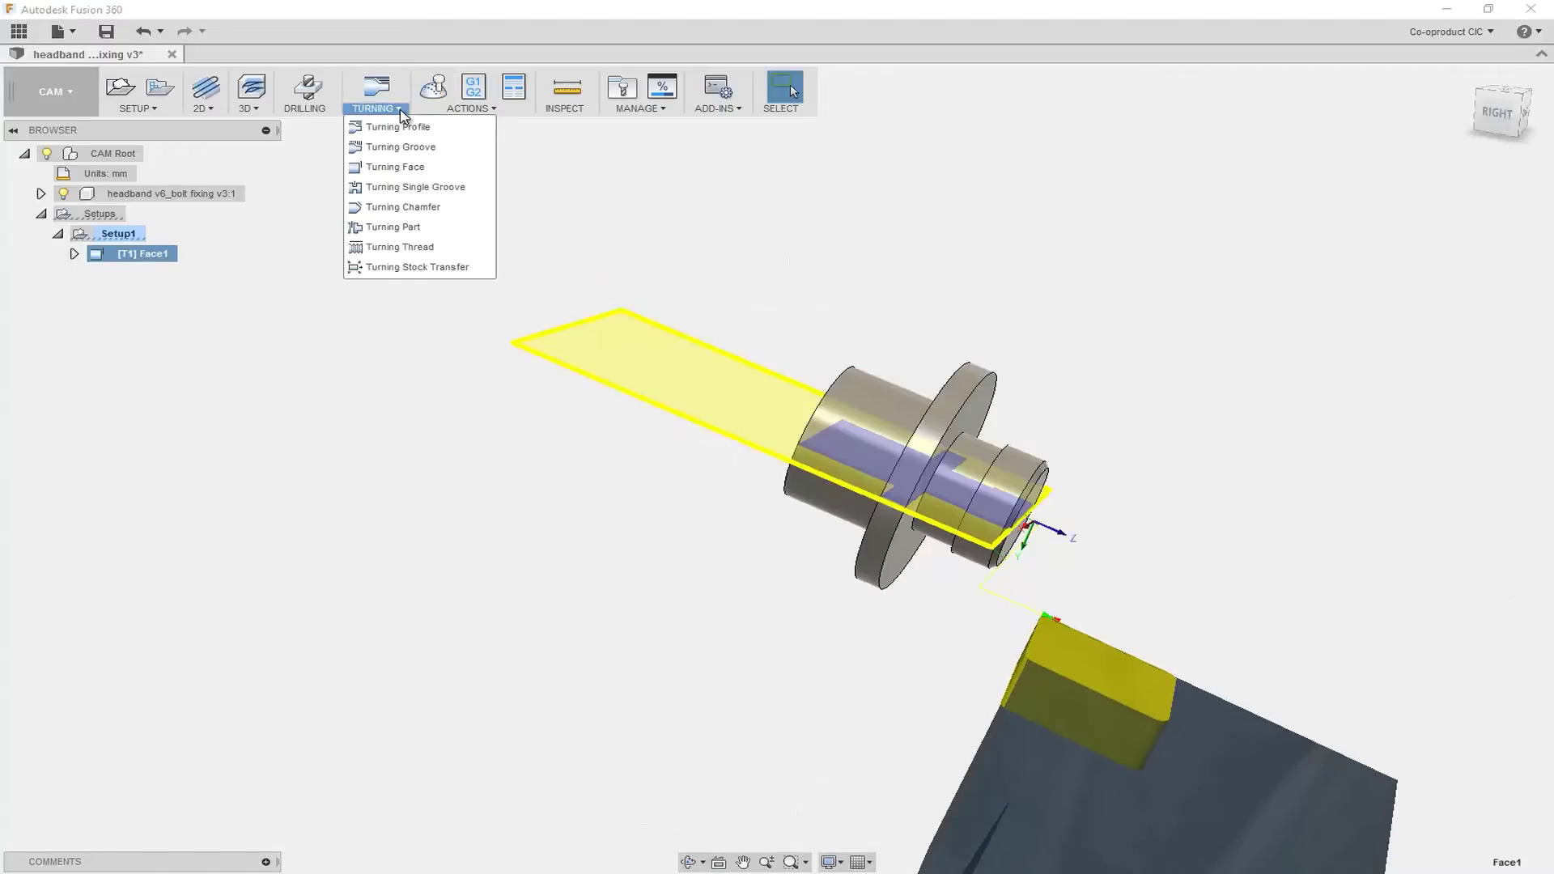
pyautogui.click(397, 129)
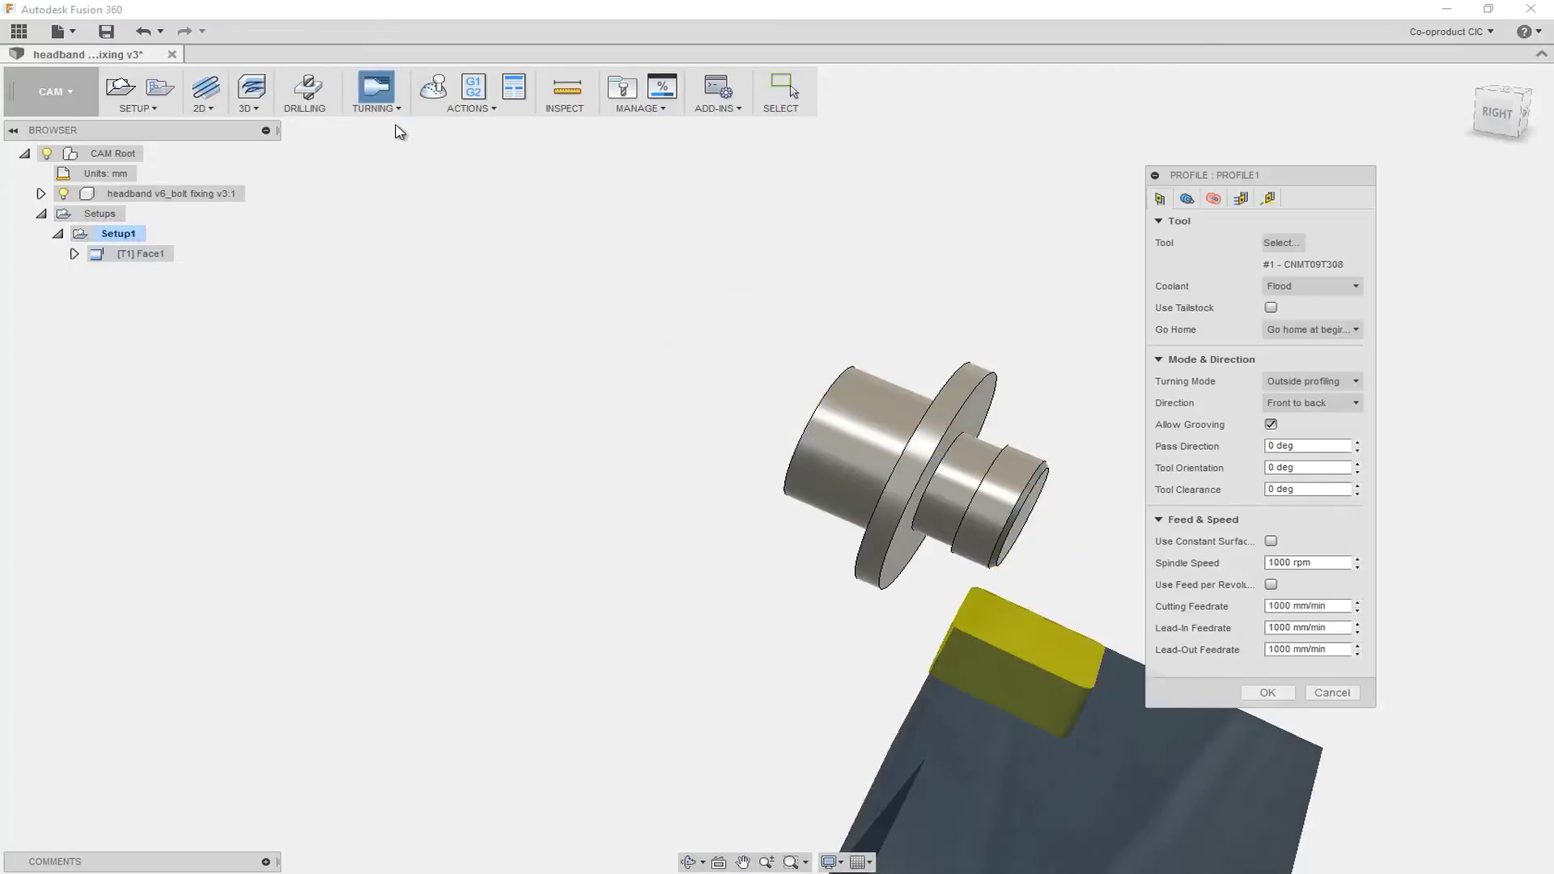
pyautogui.click(973, 387)
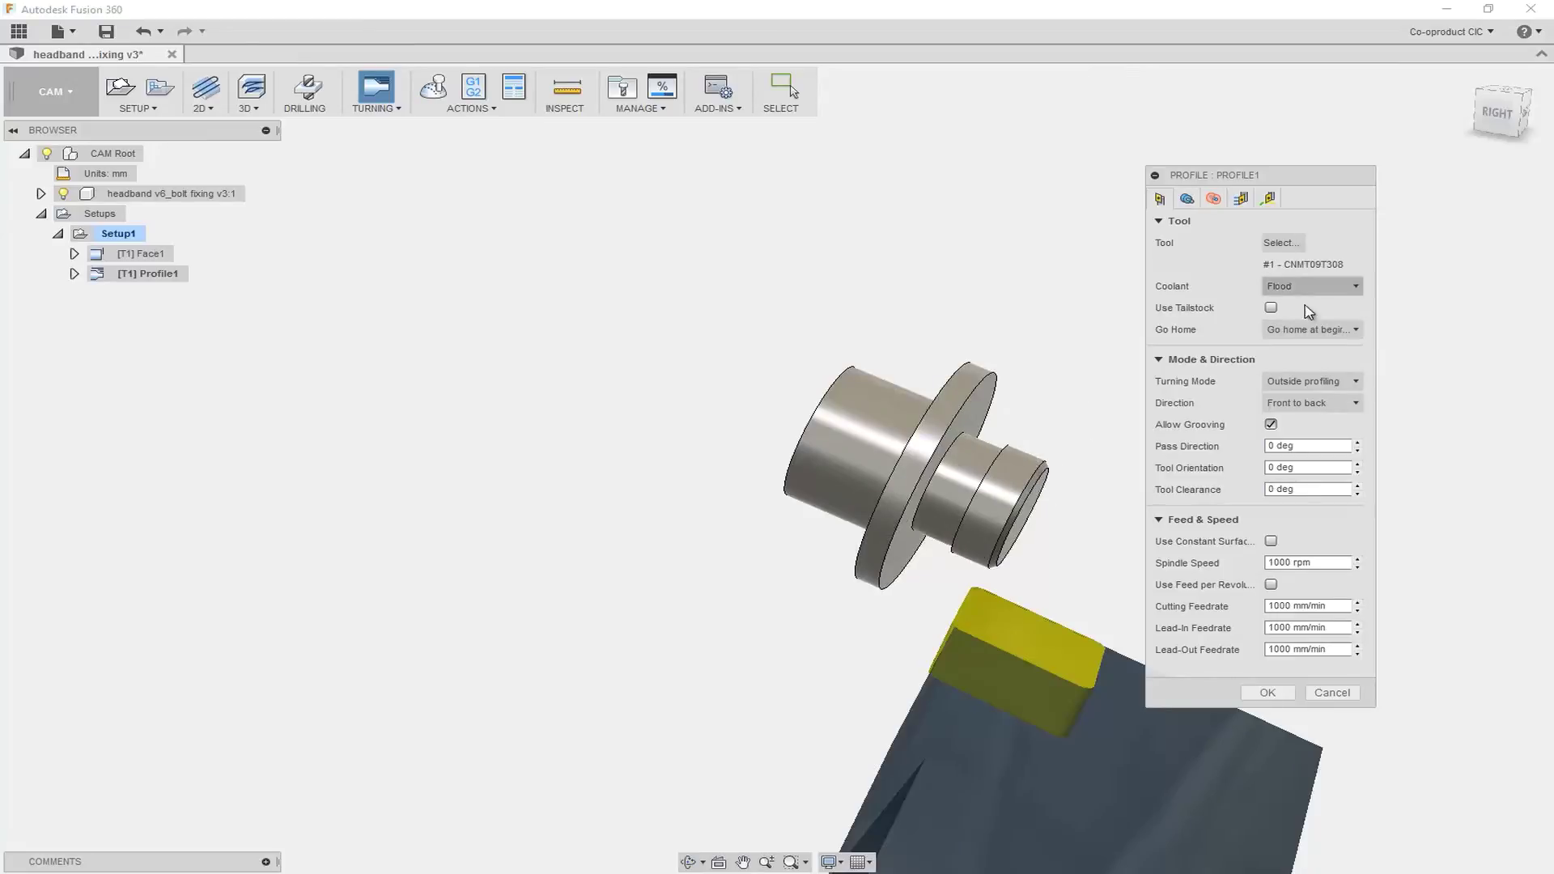
pyautogui.click(1286, 245)
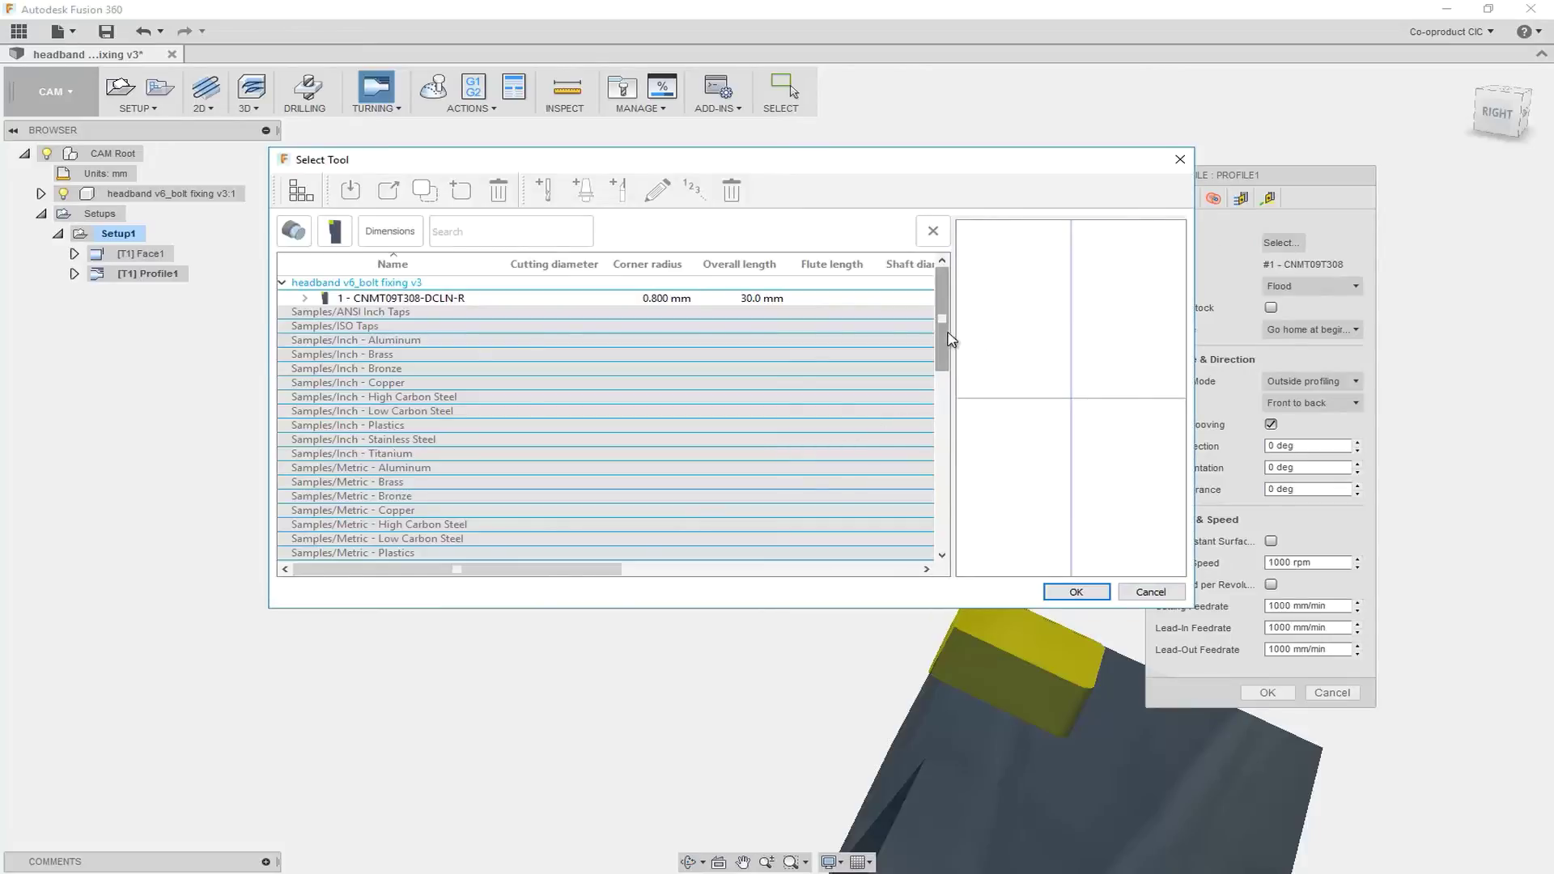
pyautogui.moveTo(942, 334); pyautogui.dragTo(867, 430)
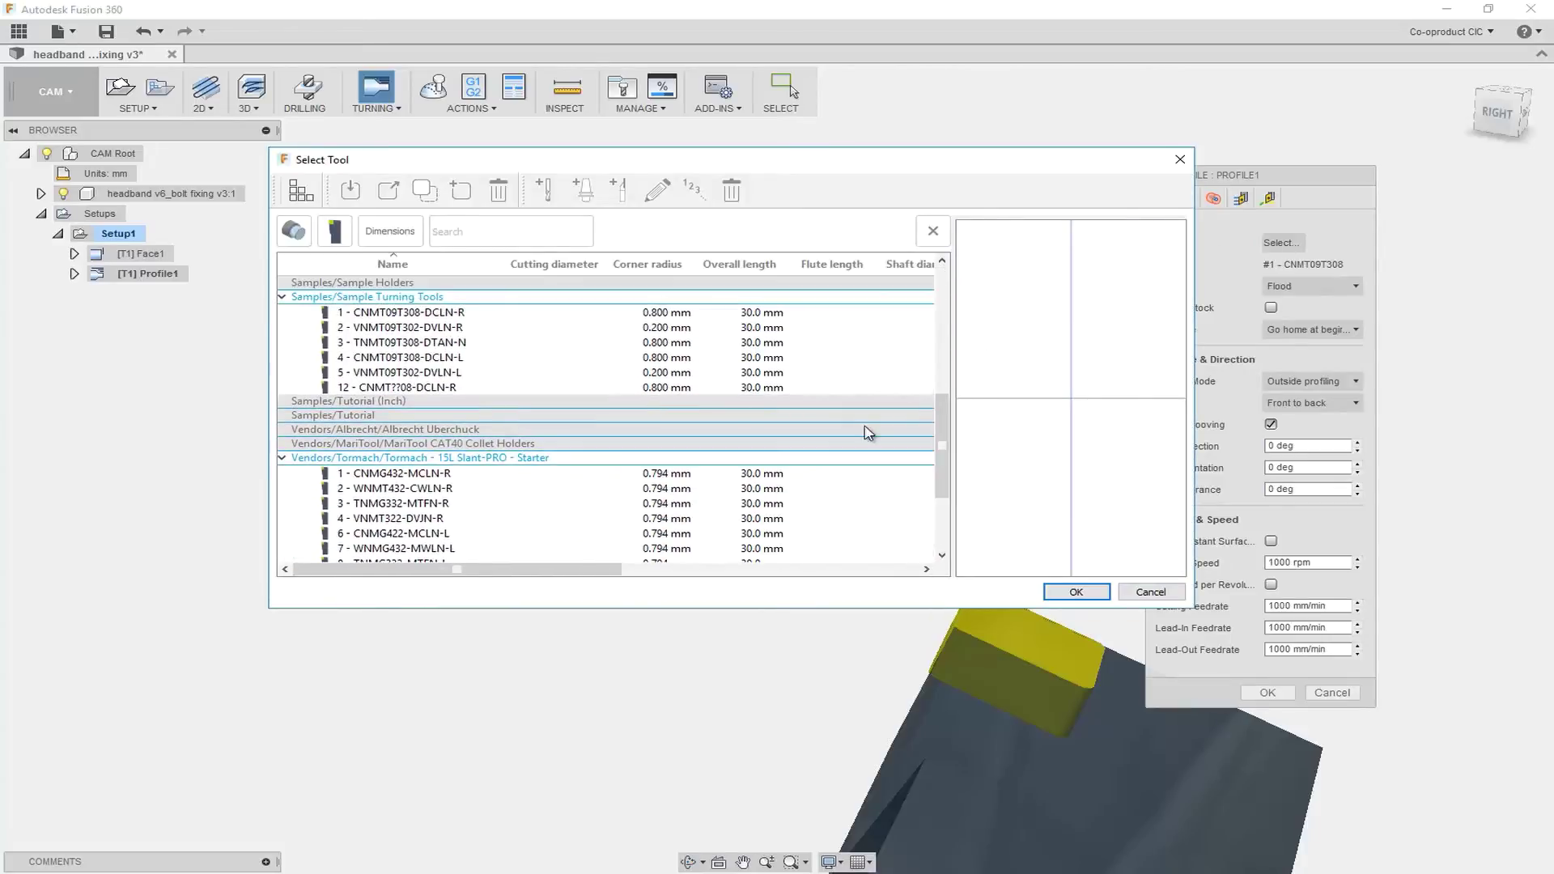
pyautogui.click(559, 328)
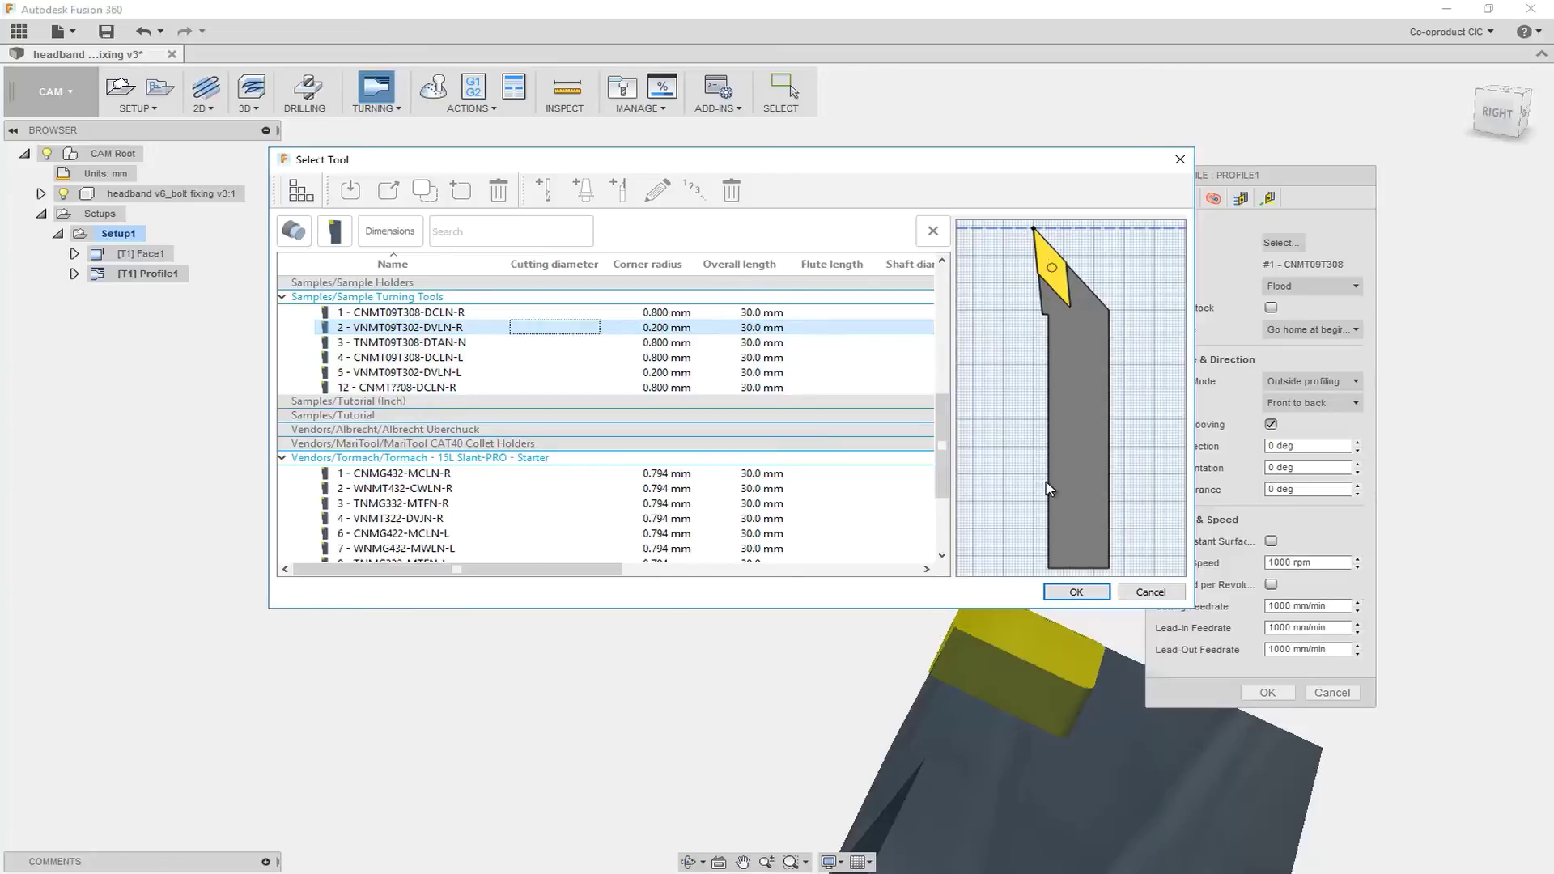
pyautogui.click(1078, 592)
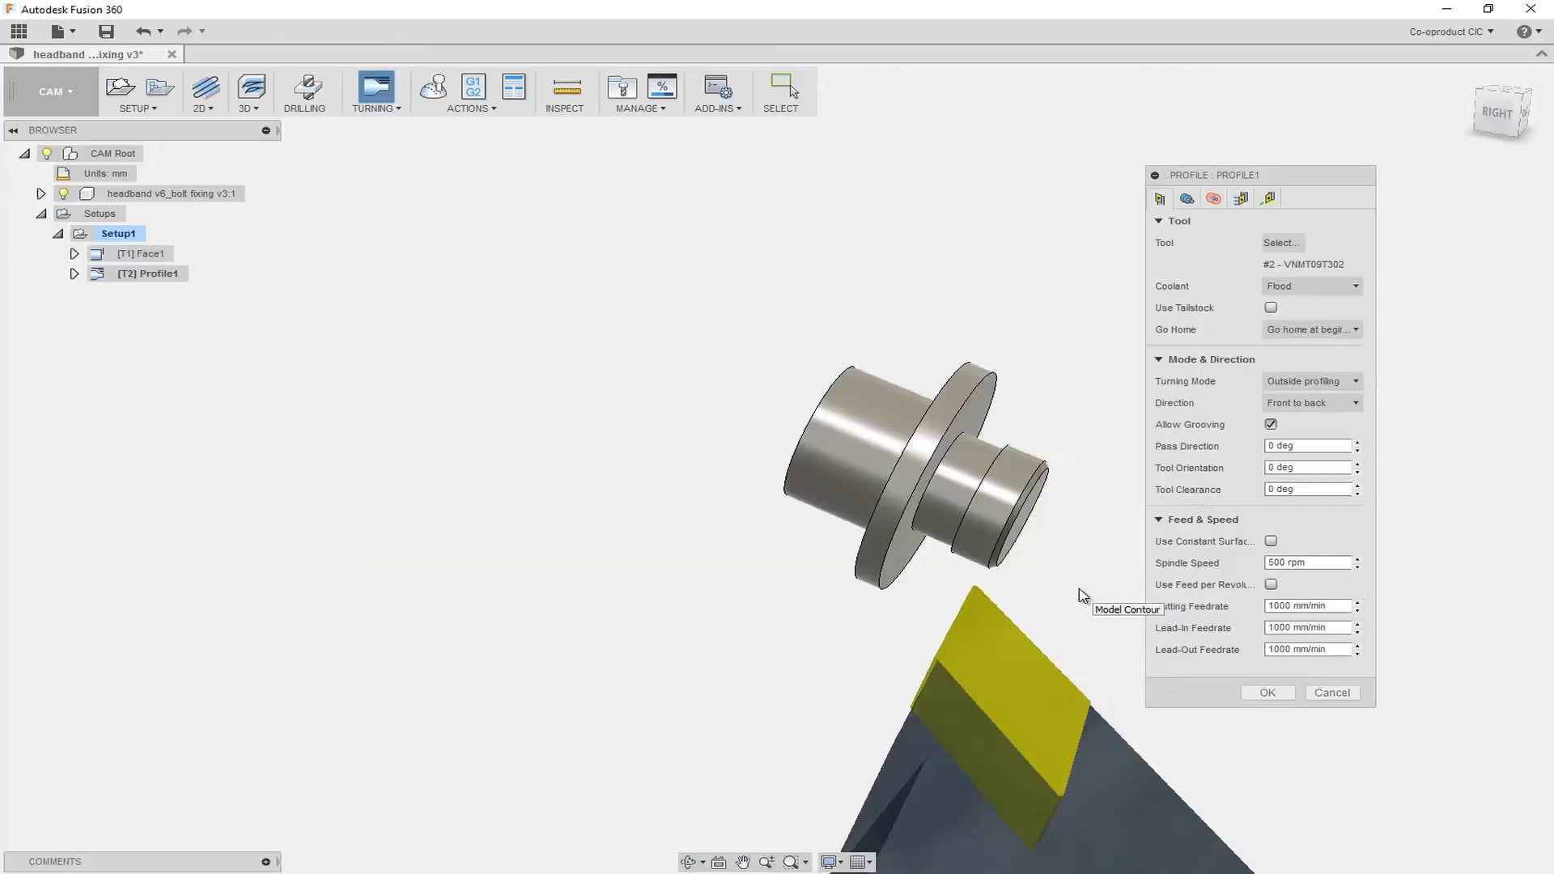
# - Confine the profile operation between the small front end's circular edge and the flange's rear outer edge
pyautogui.click(1190, 202)
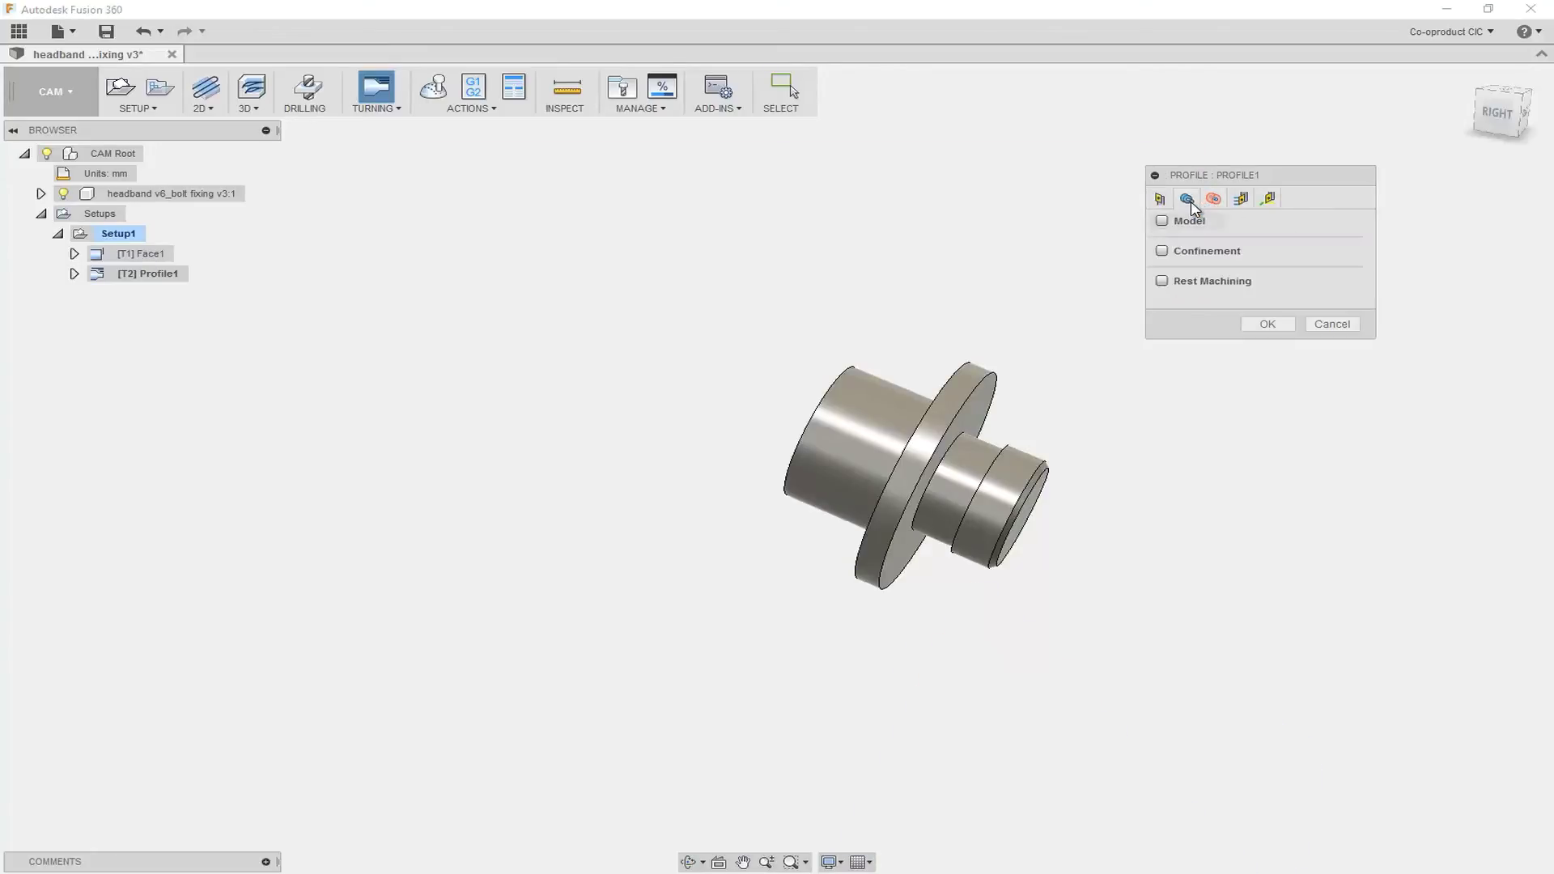
pyautogui.click(1162, 251)
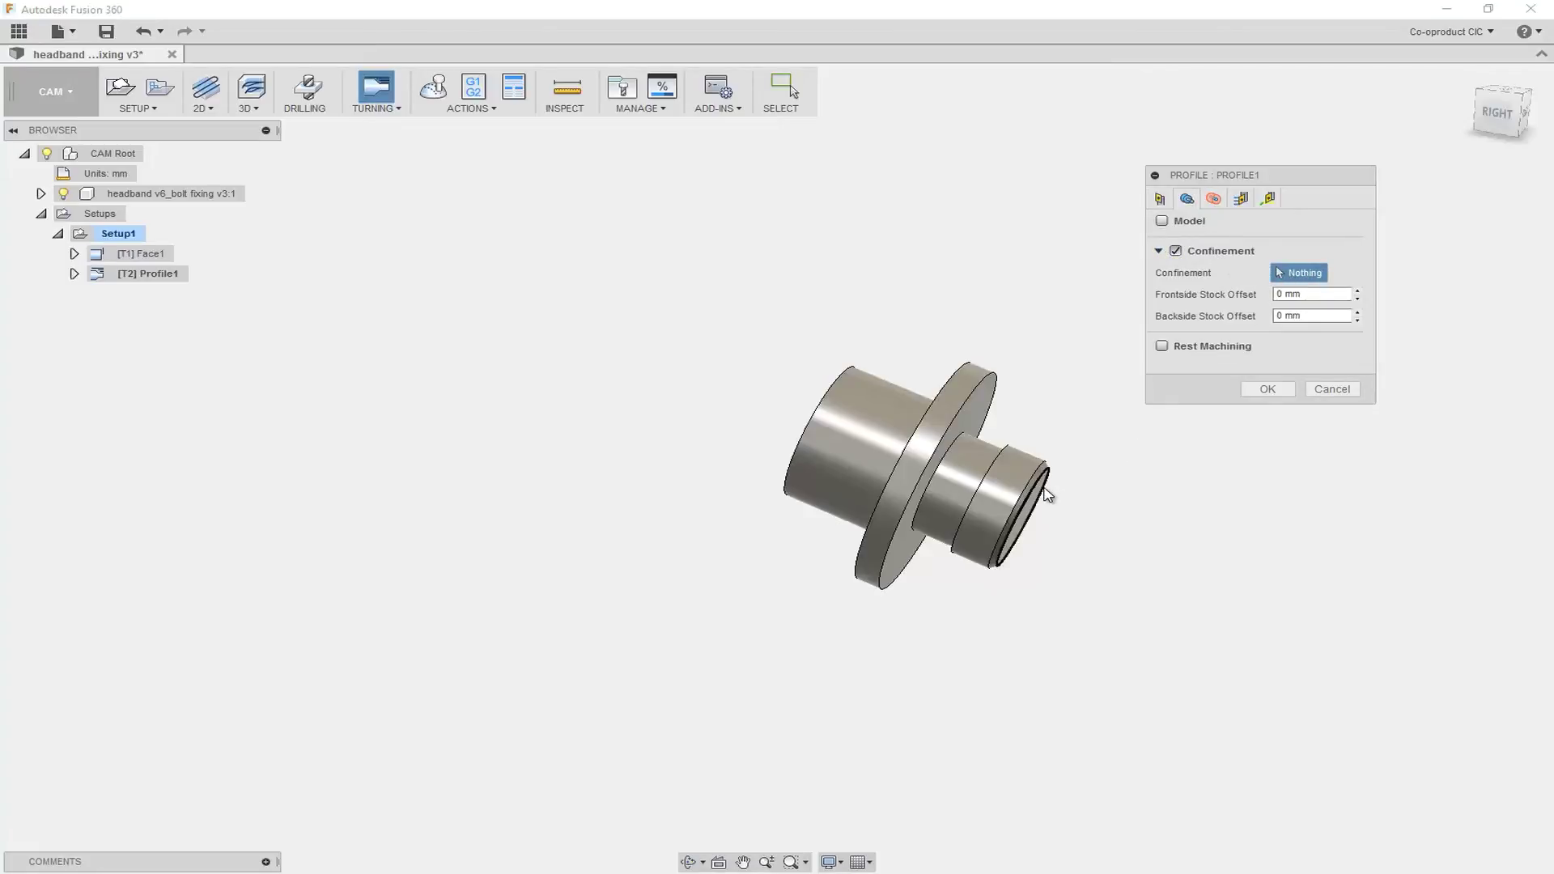
pyautogui.click(1029, 525)
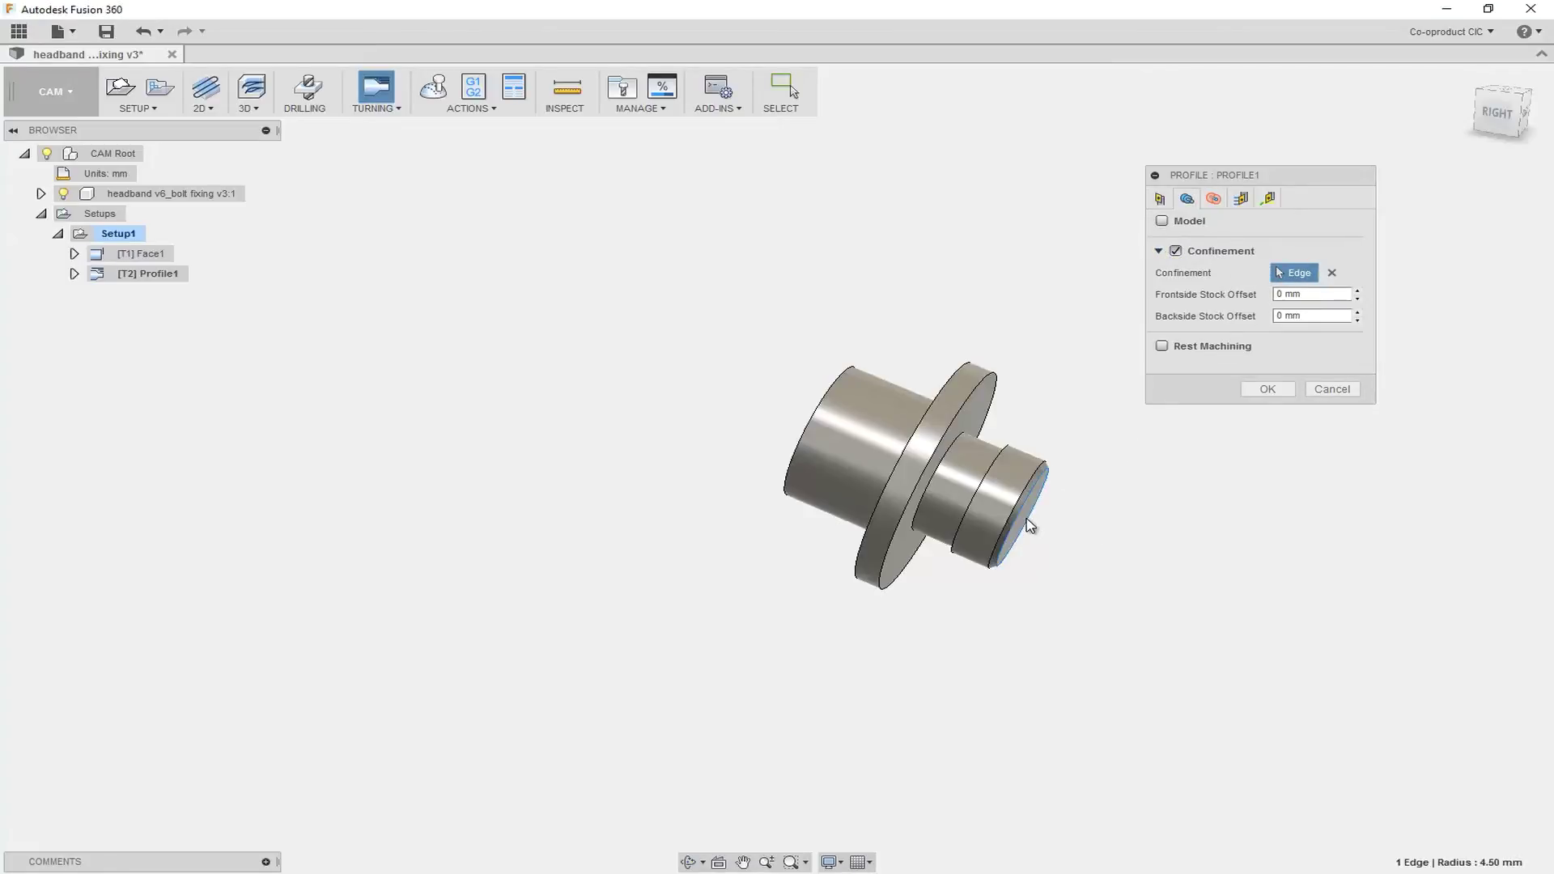
pyautogui.click(939, 401)
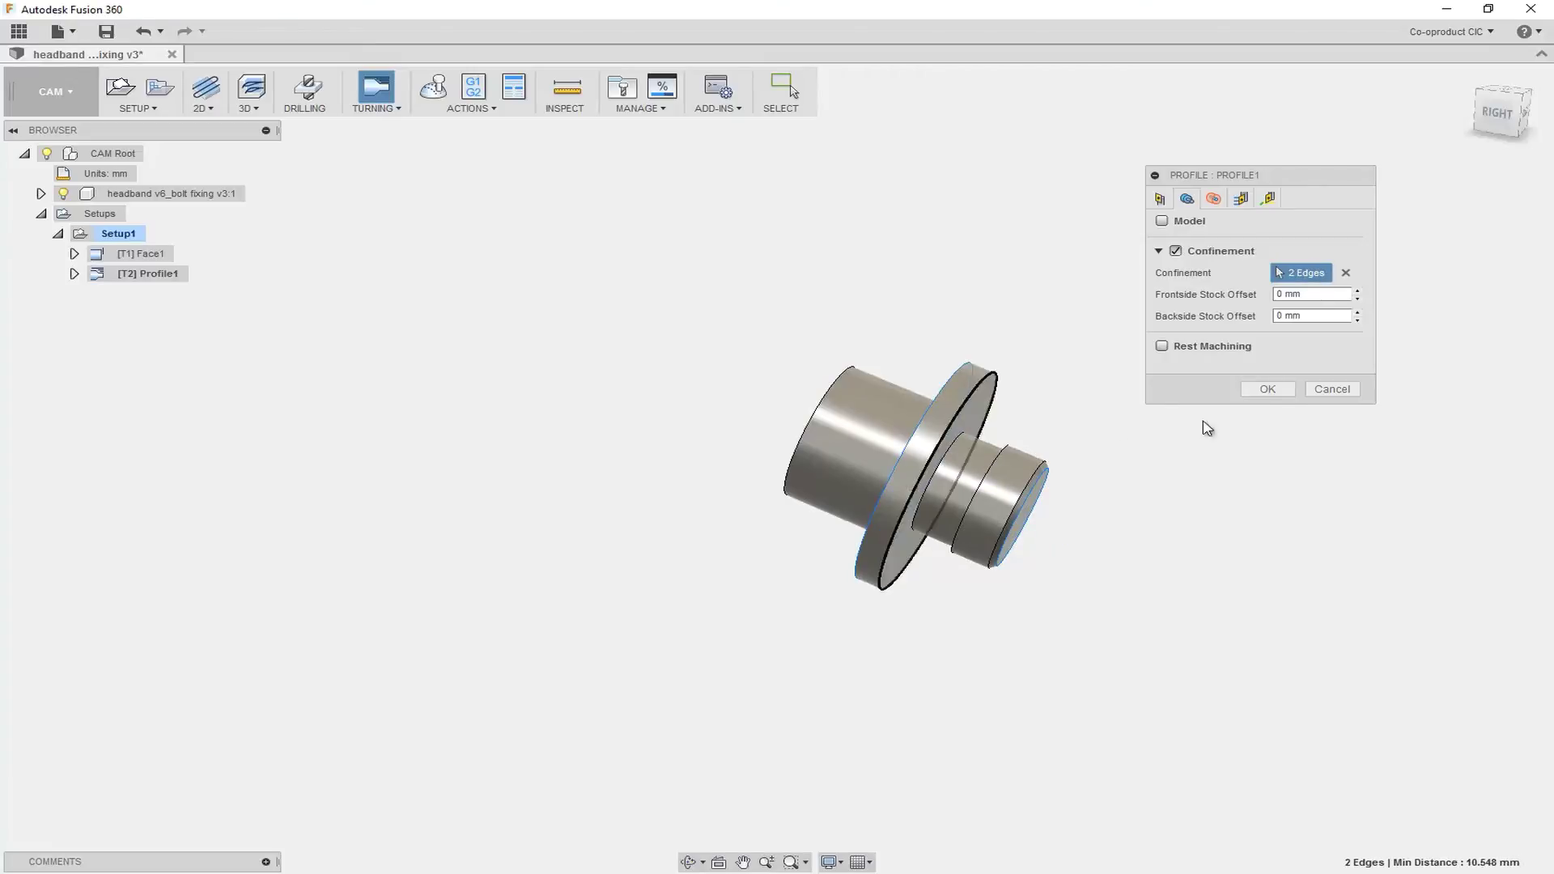
# - Enable stock to leave of 0.1 mm radially and axially for the profile operation and accept it
pyautogui.click(1244, 200)
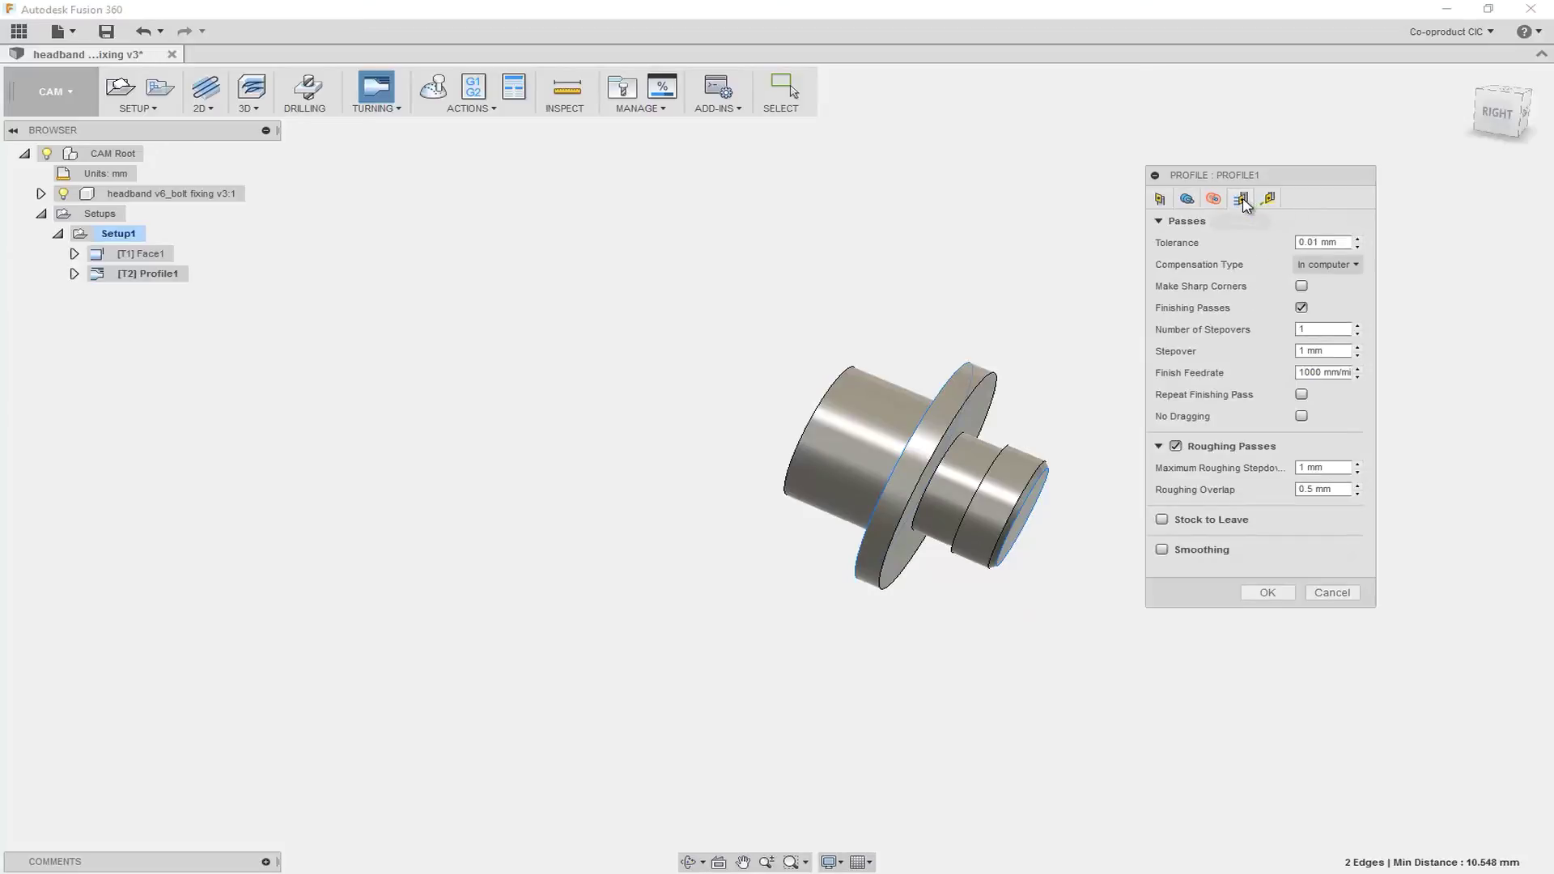
pyautogui.click(1165, 519)
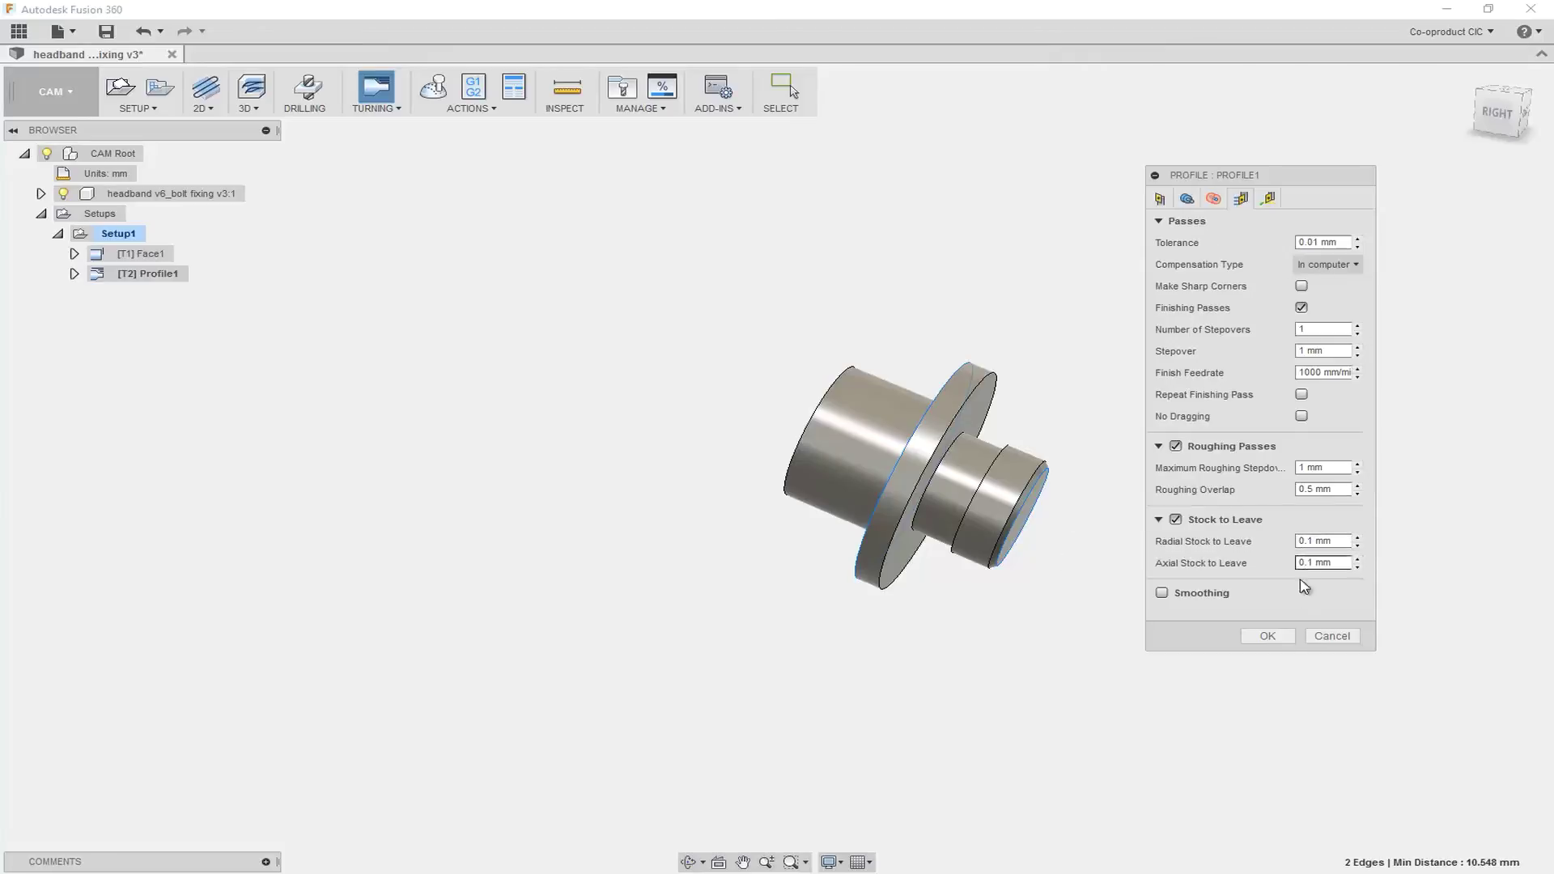
pyautogui.click(1268, 636)
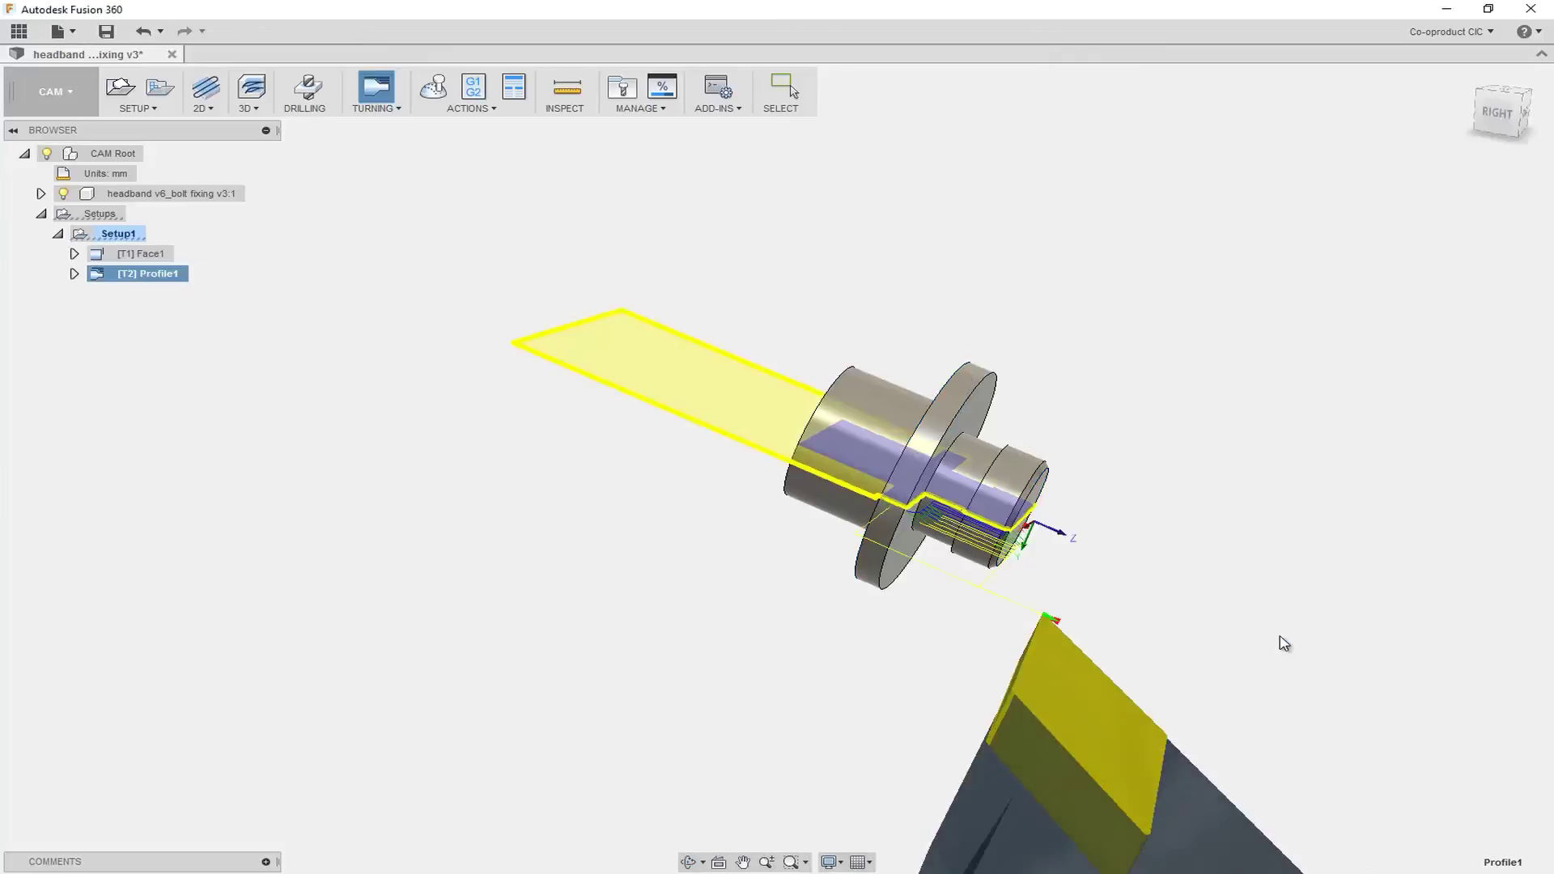
pyautogui.keyDown('shift'); pyautogui.moveTo(1227, 569); pyautogui.dragTo(1176, 541, button='middle'); pyautogui.keyUp('shift')
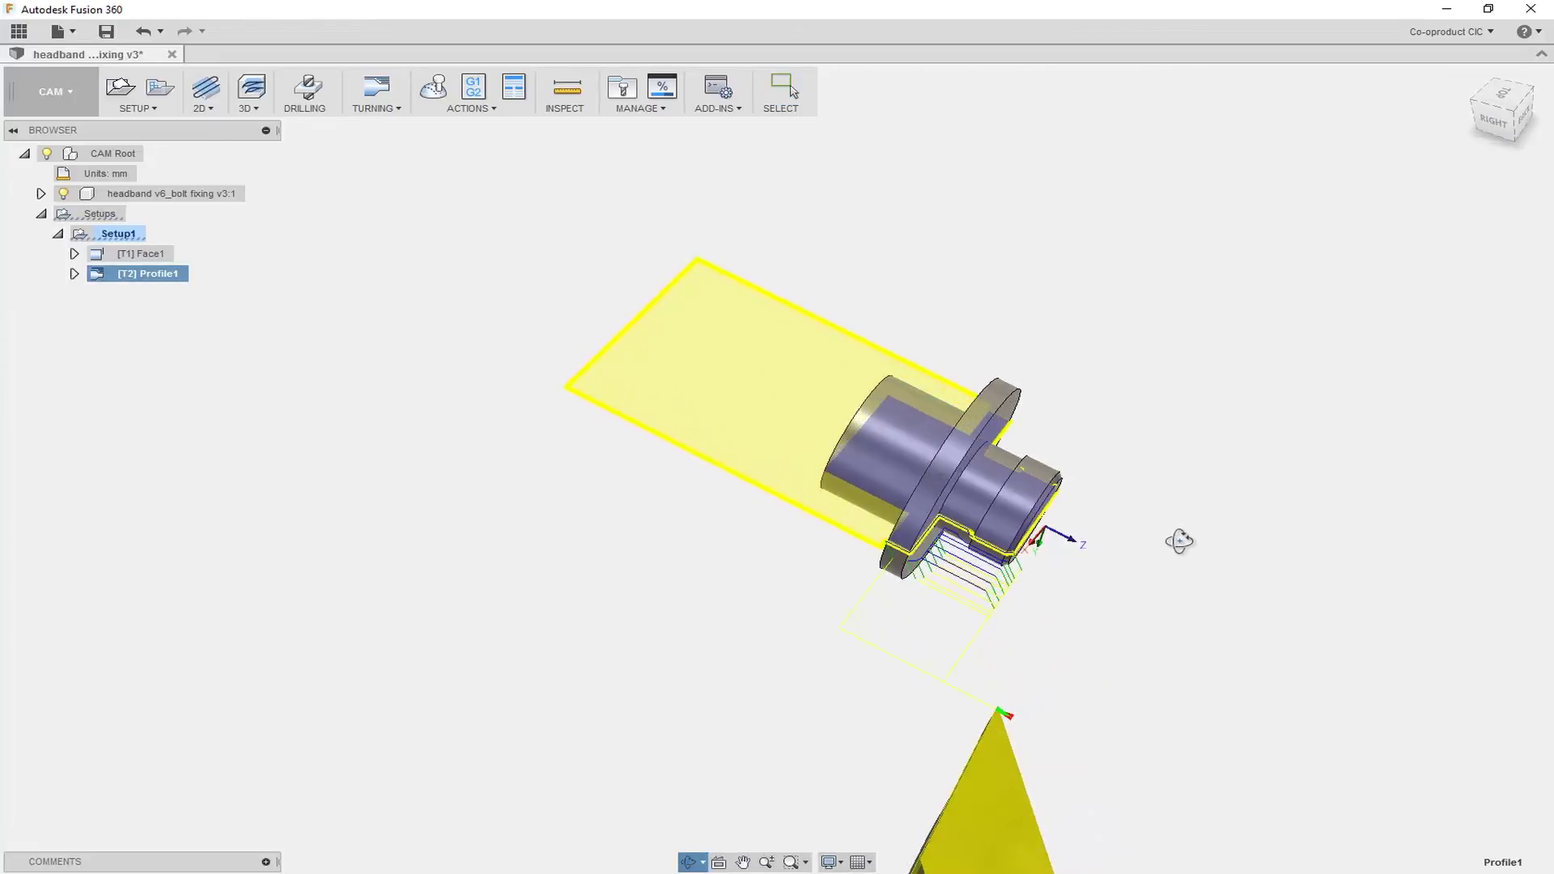
pyautogui.press('Escape')
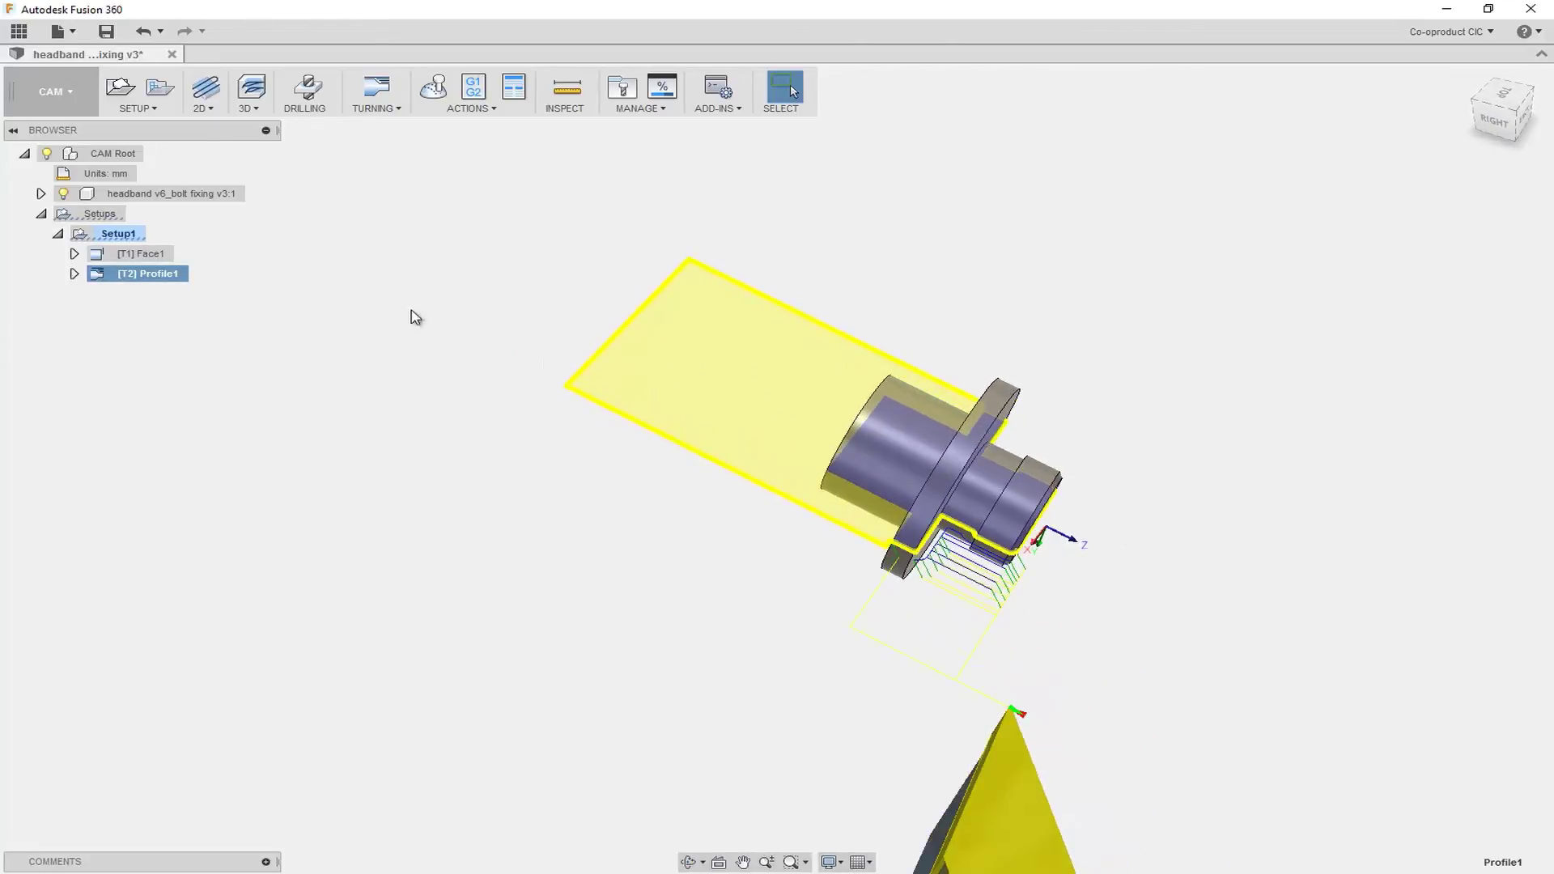
# - Derive a new Turning Profile operation from Profile1, disable its roughing passes and stock to leave, and accept it
pyautogui.rightClick(134, 280)
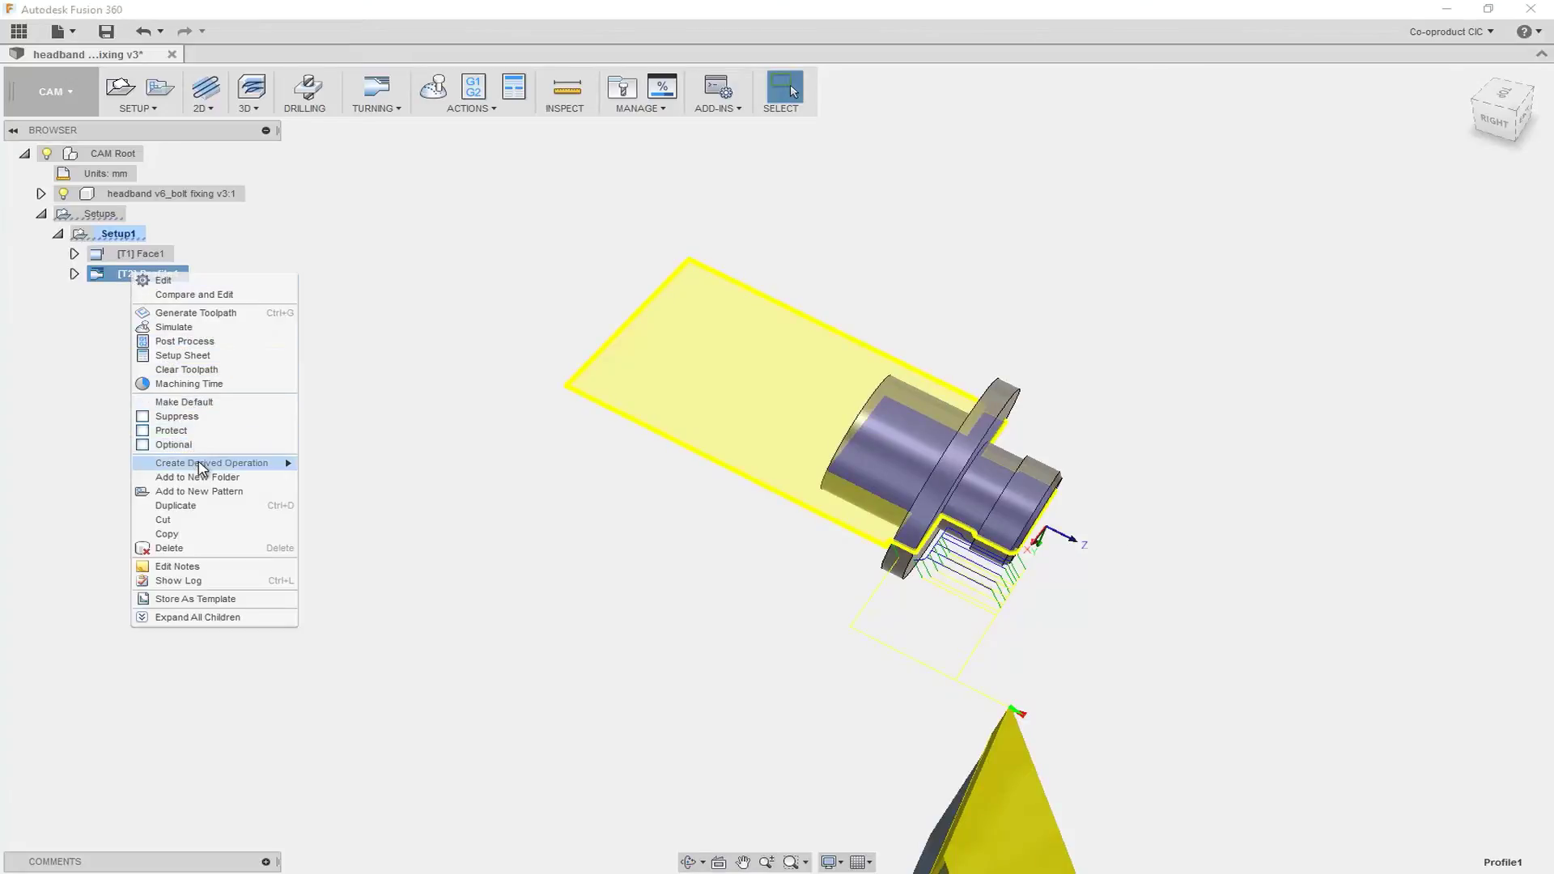
pyautogui.moveTo(205, 467)
pyautogui.moveTo(334, 468)
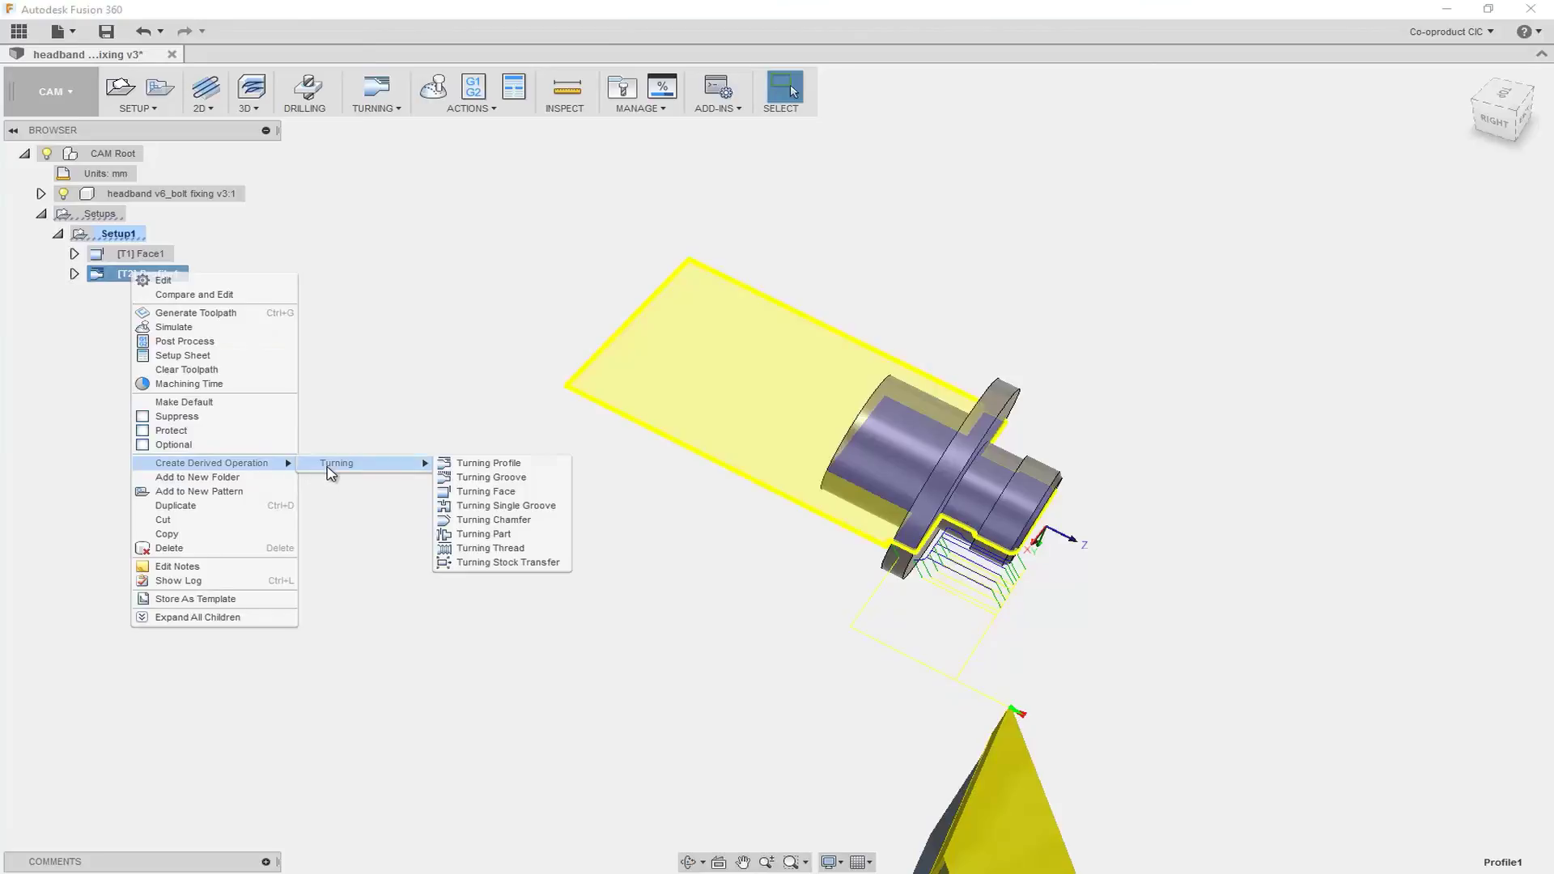
pyautogui.click(493, 464)
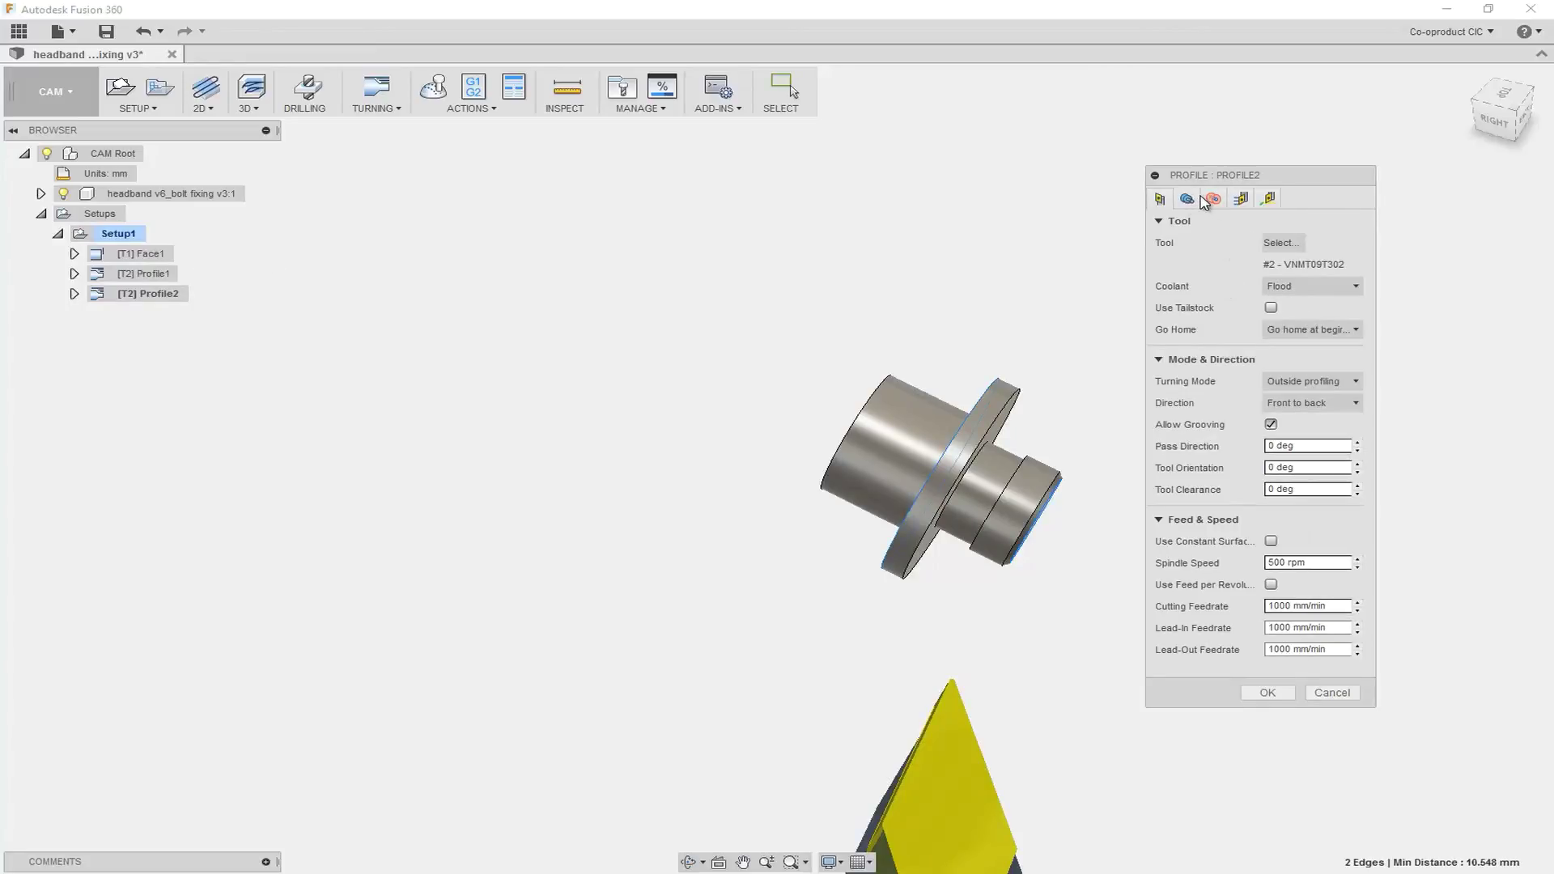
pyautogui.click(1241, 199)
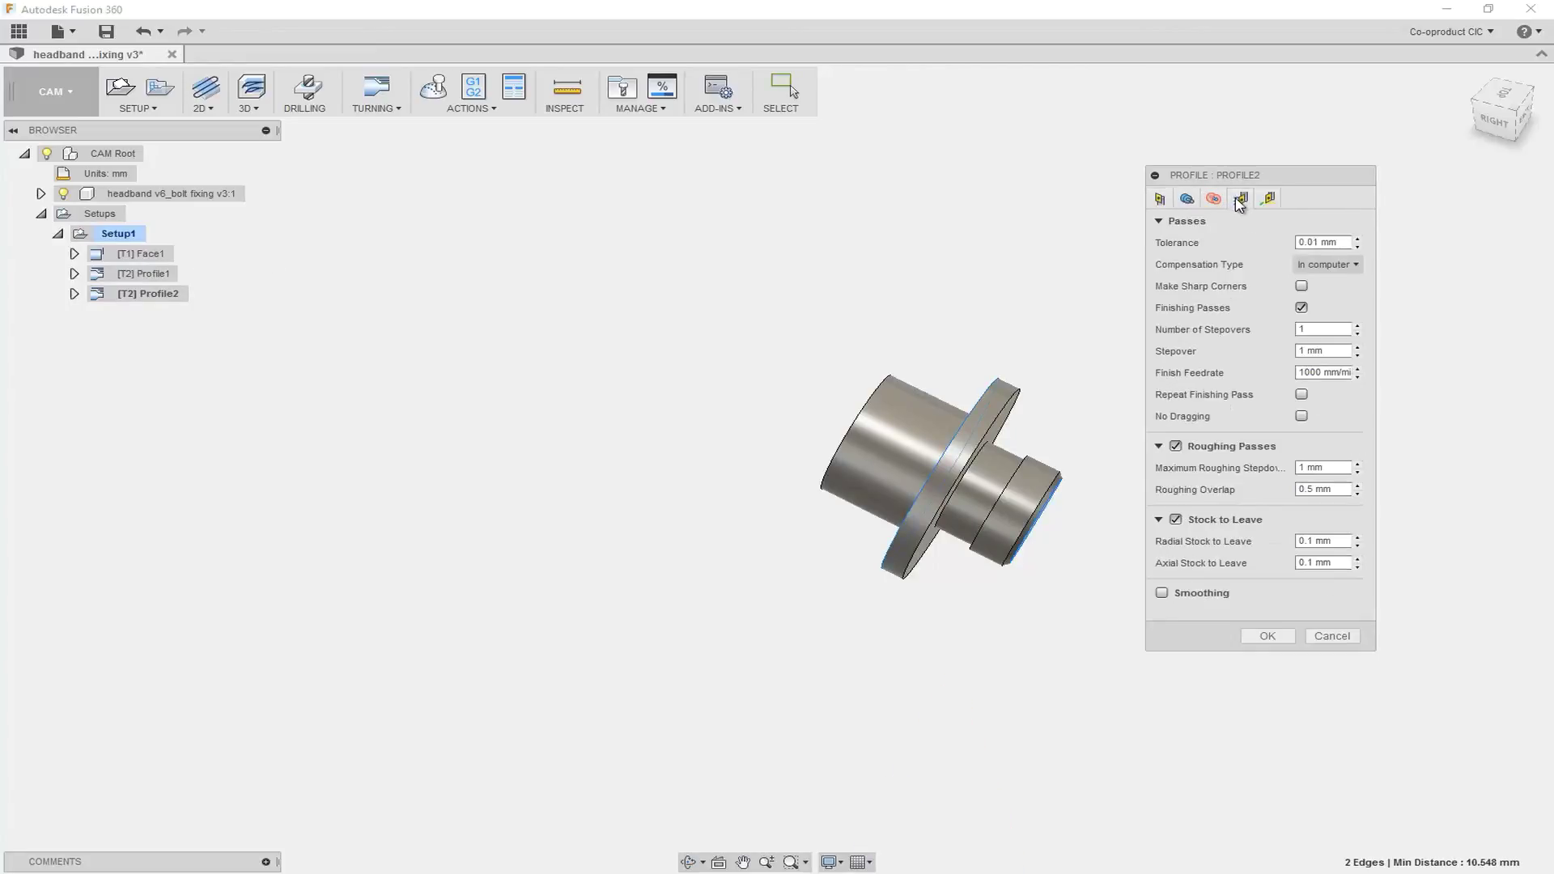
pyautogui.click(1176, 448)
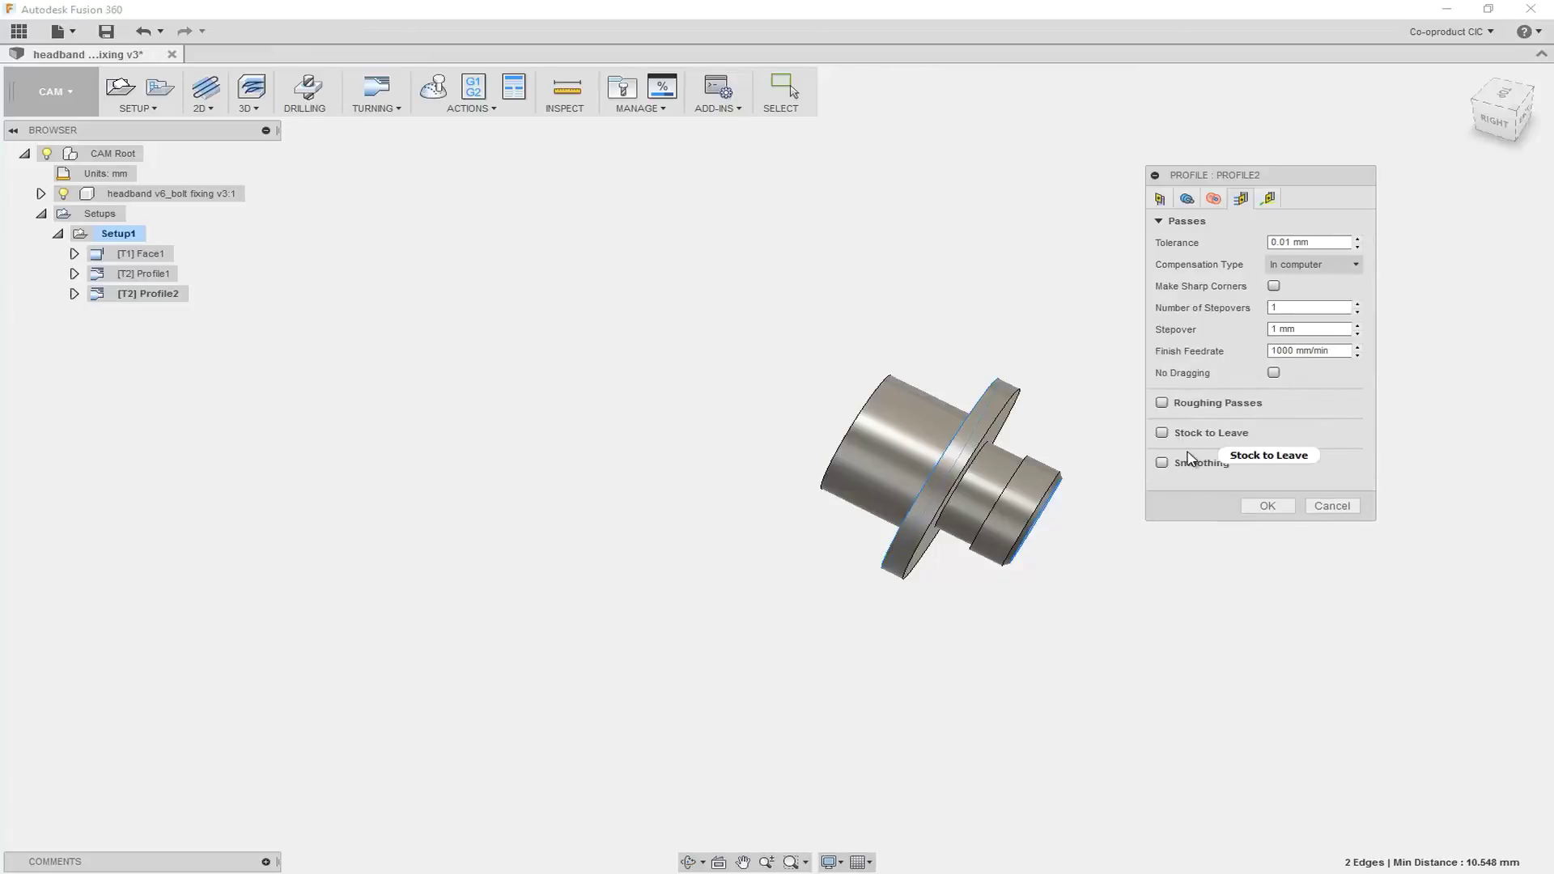
pyautogui.click(1266, 505)
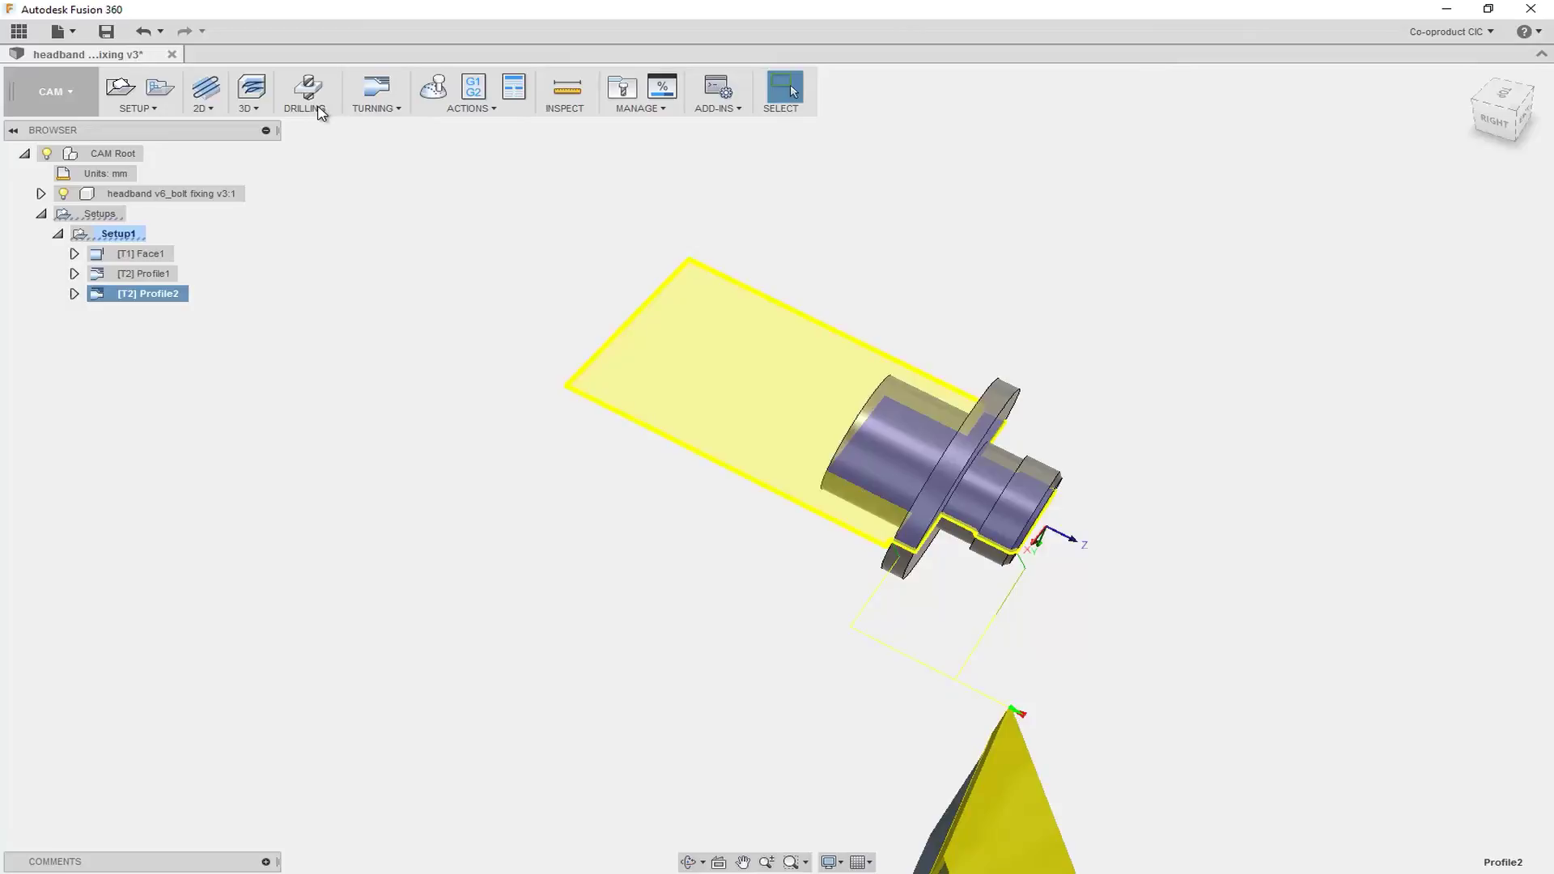
# - Start a Turning Thread operation using the sample turning tool 10 - thread iso triple
pyautogui.click(396, 111)
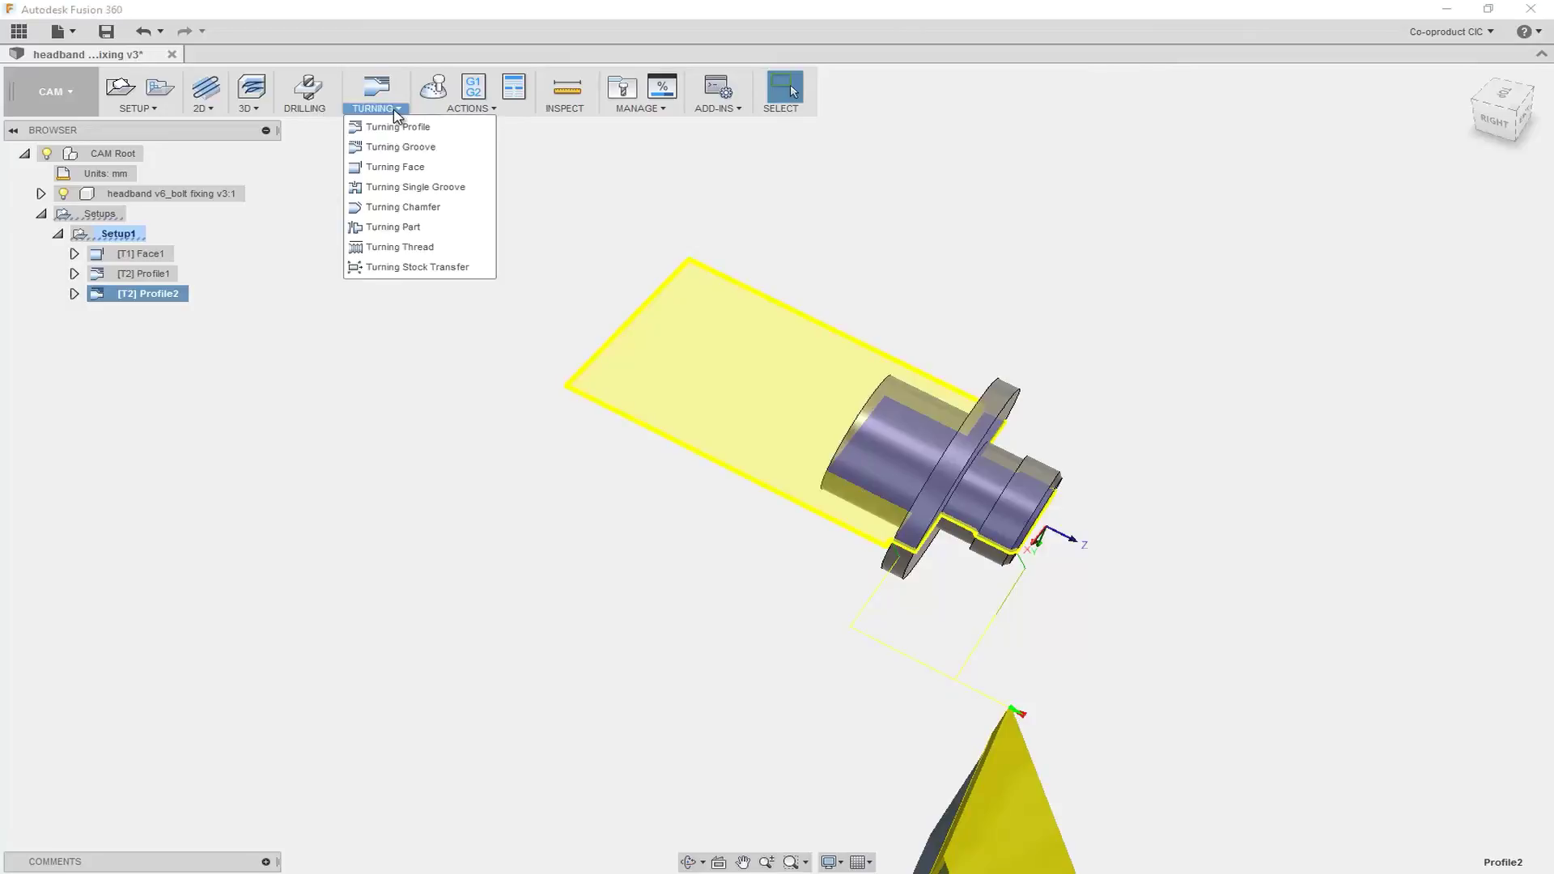
pyautogui.click(399, 248)
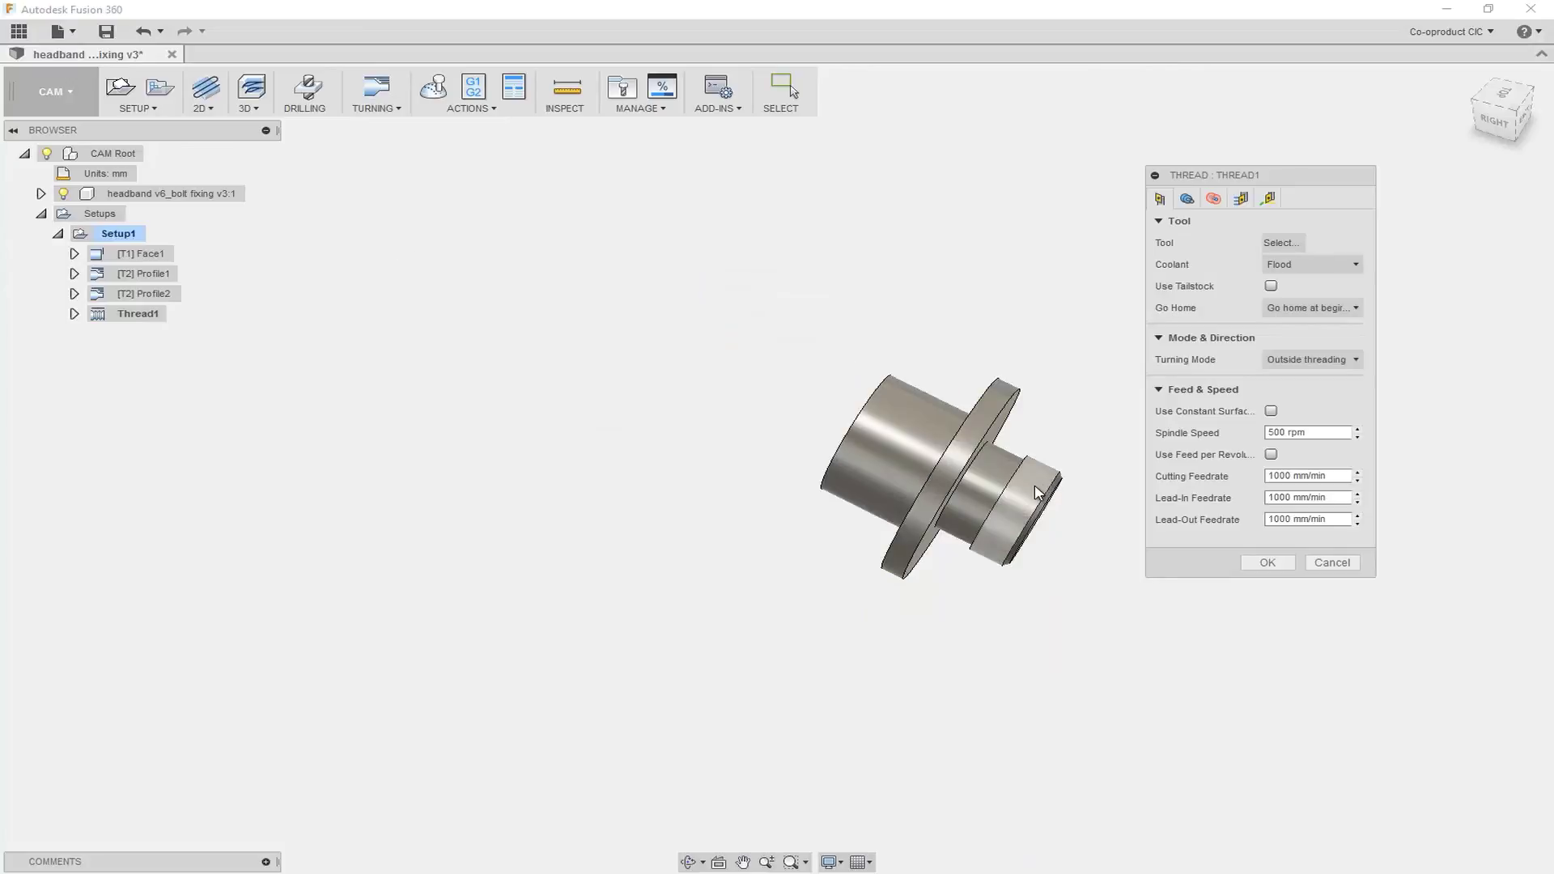
pyautogui.click(1284, 243)
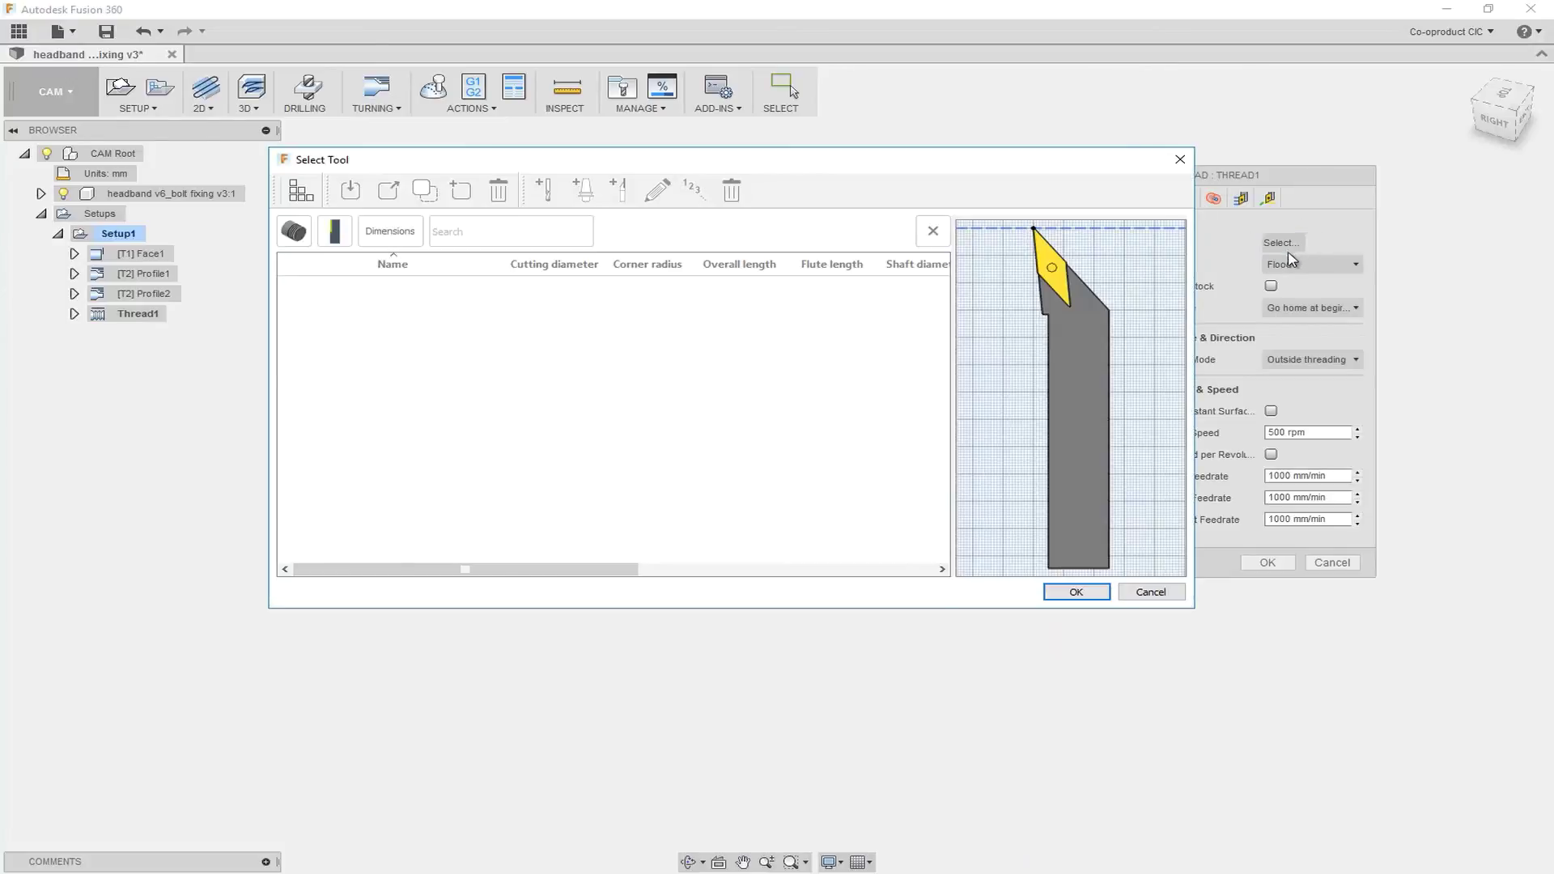
pyautogui.moveTo(942, 357); pyautogui.dragTo(954, 477)
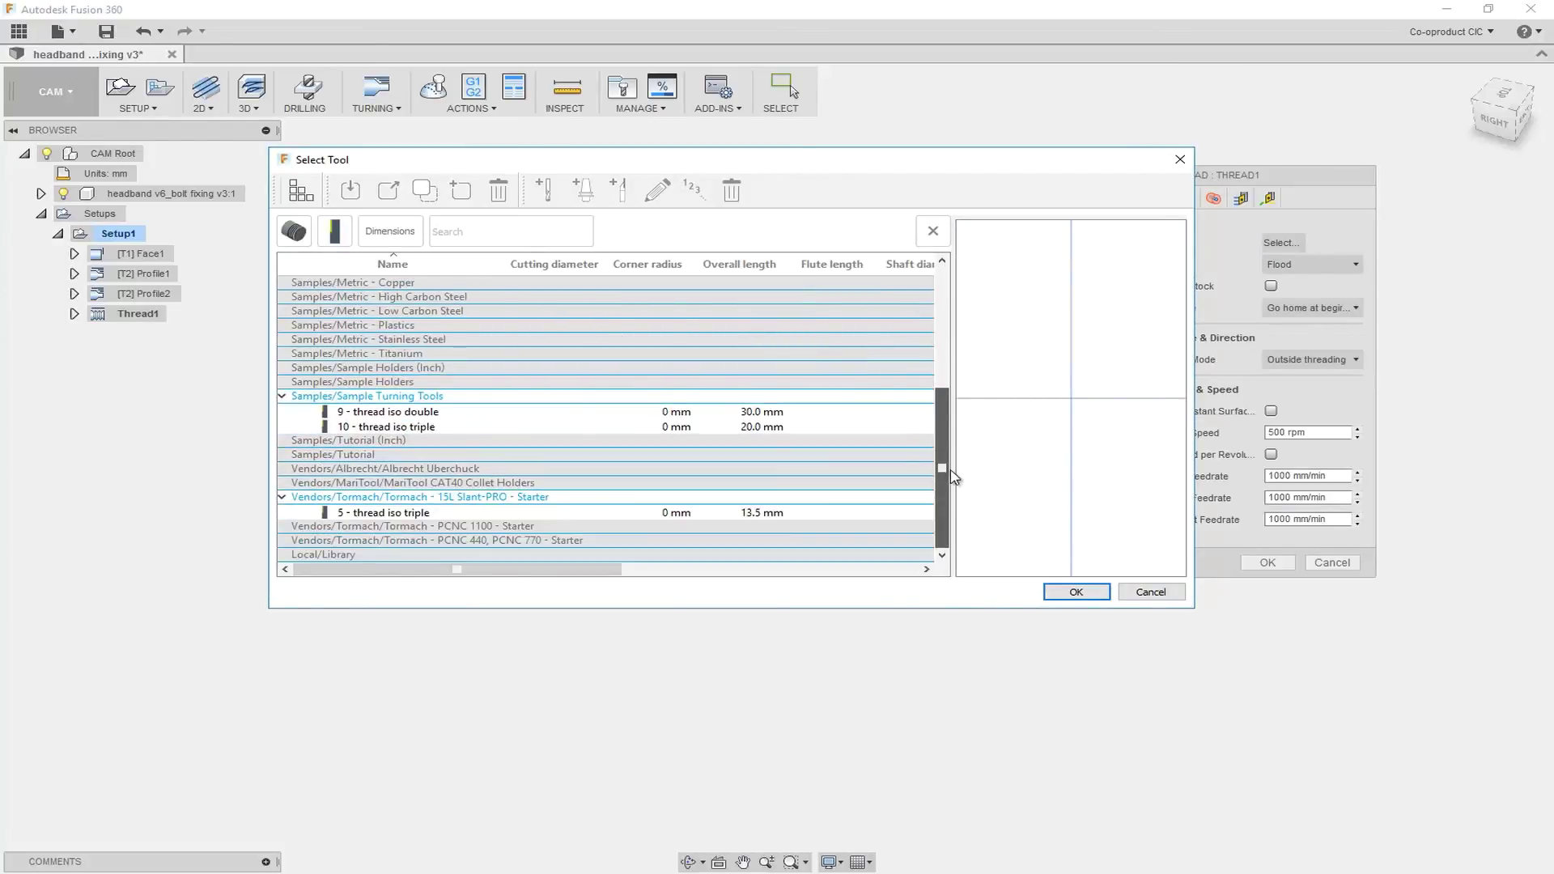
pyautogui.click(663, 427)
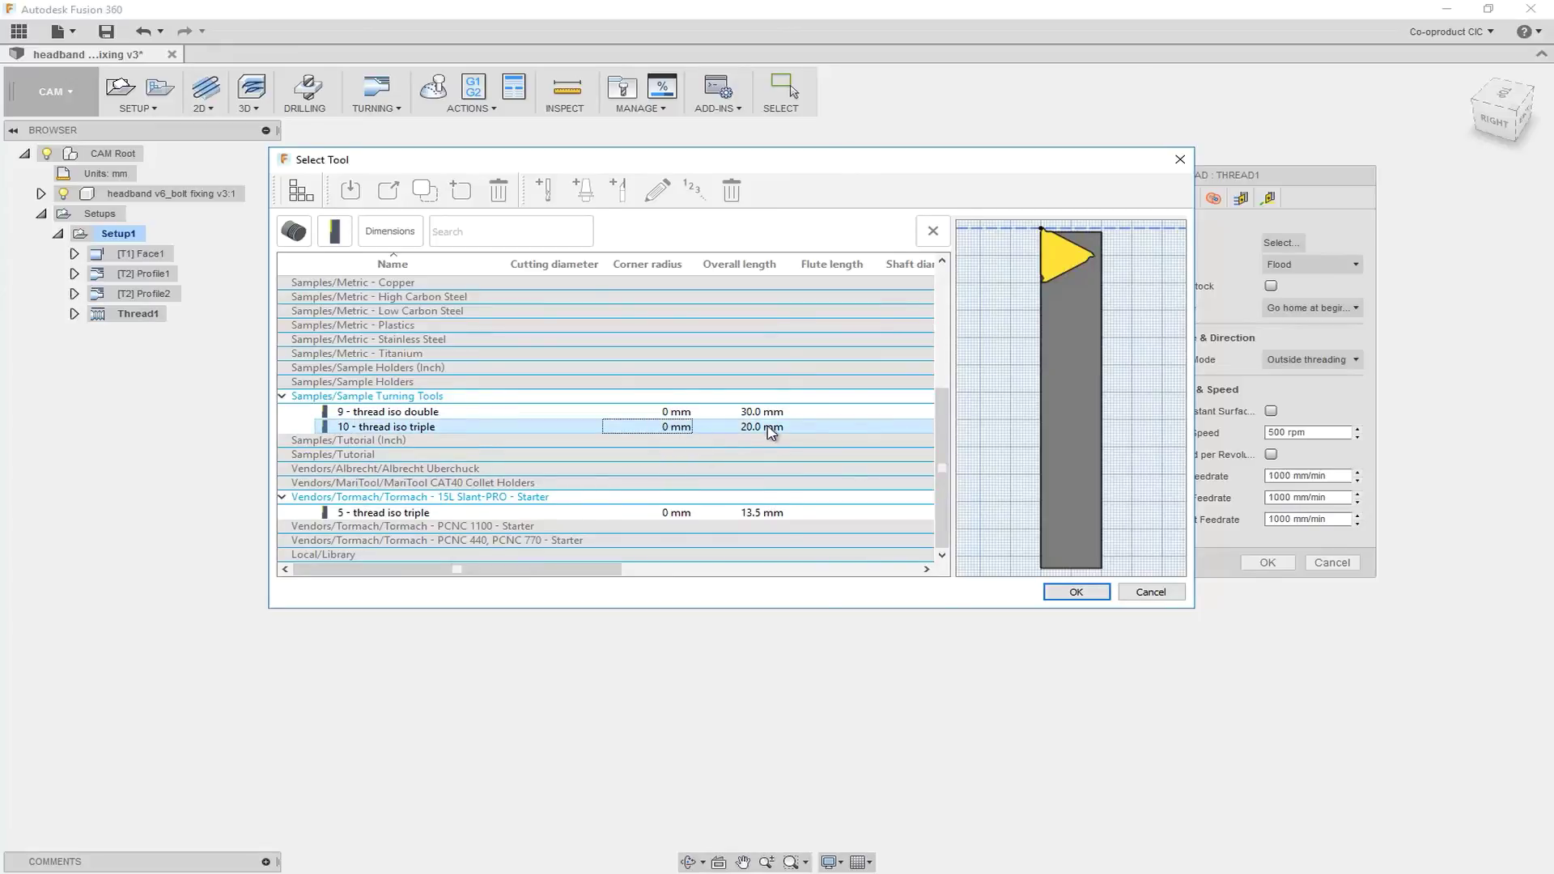
pyautogui.click(1057, 596)
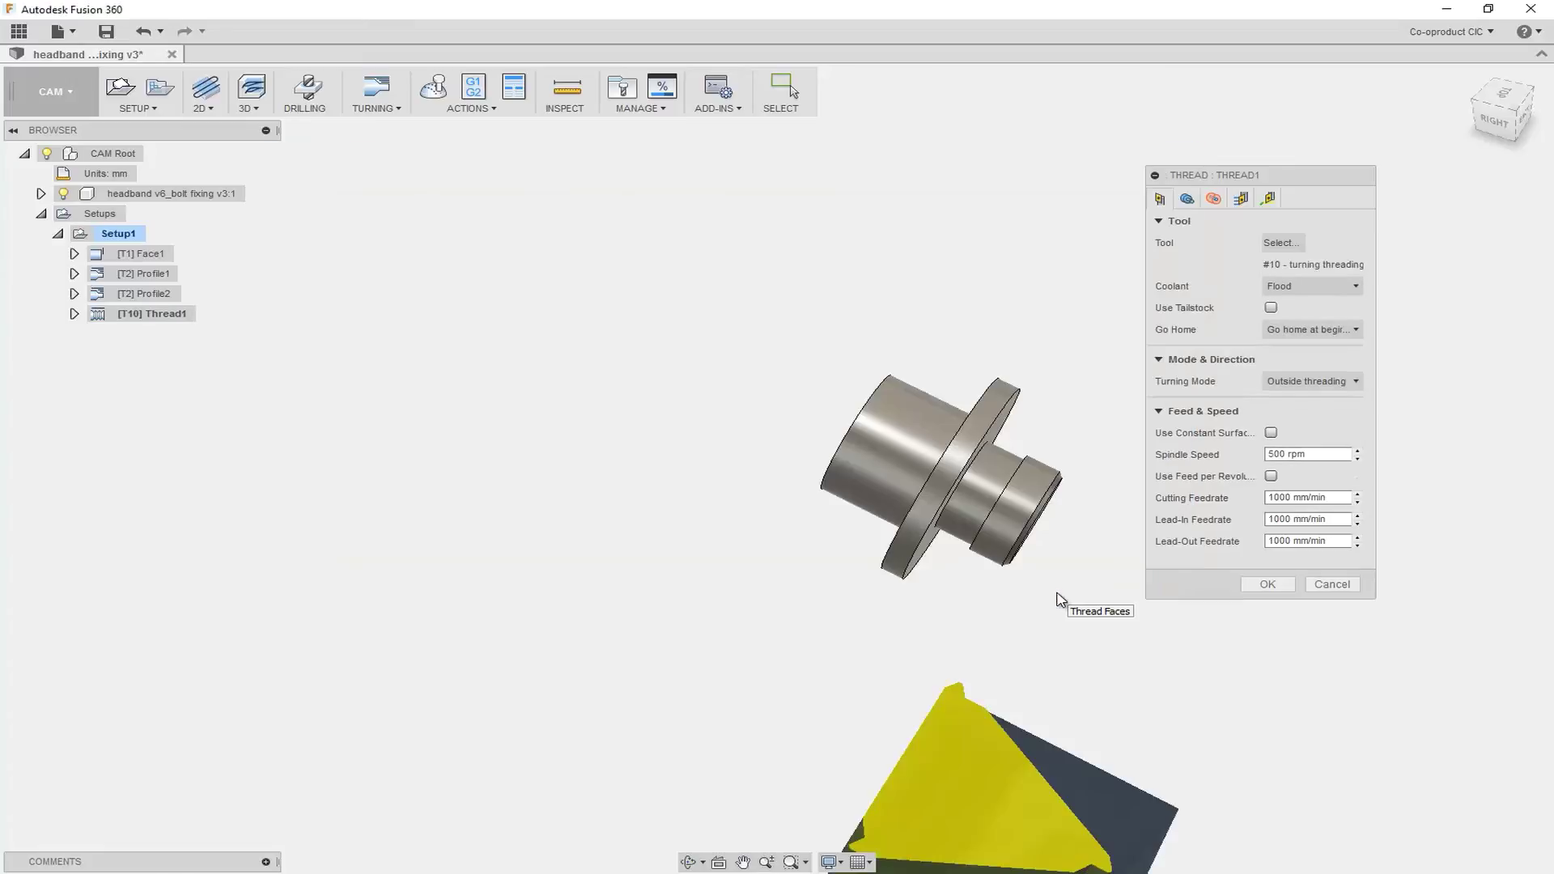
# - Choose the cylindrical face near the part's front end as the thread face and set the backside stock offset to 1 mm
pyautogui.click(1187, 200)
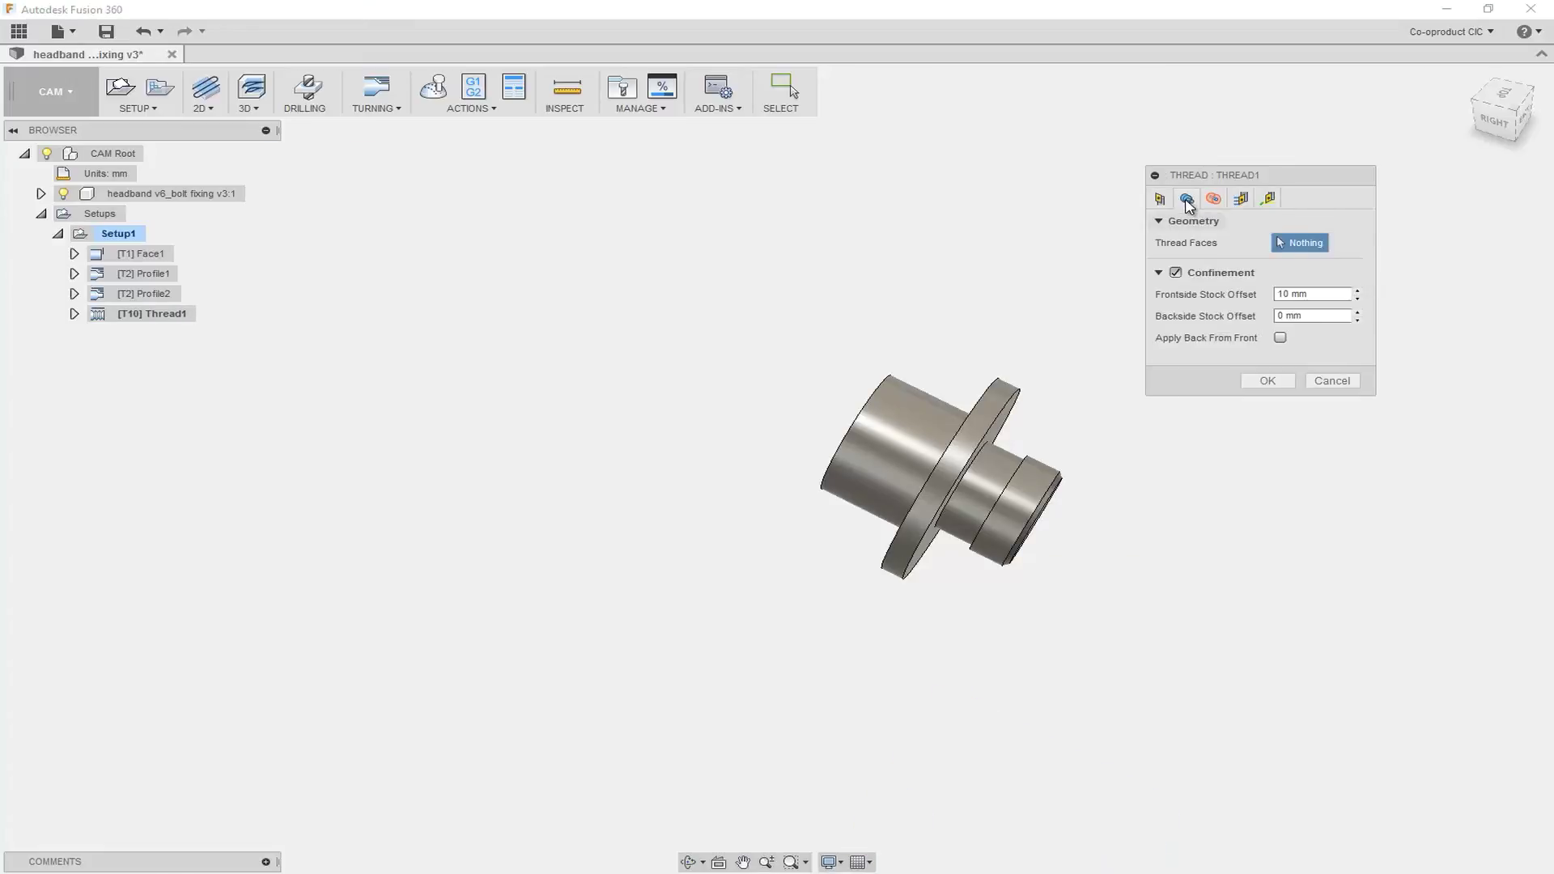
pyautogui.click(1036, 498)
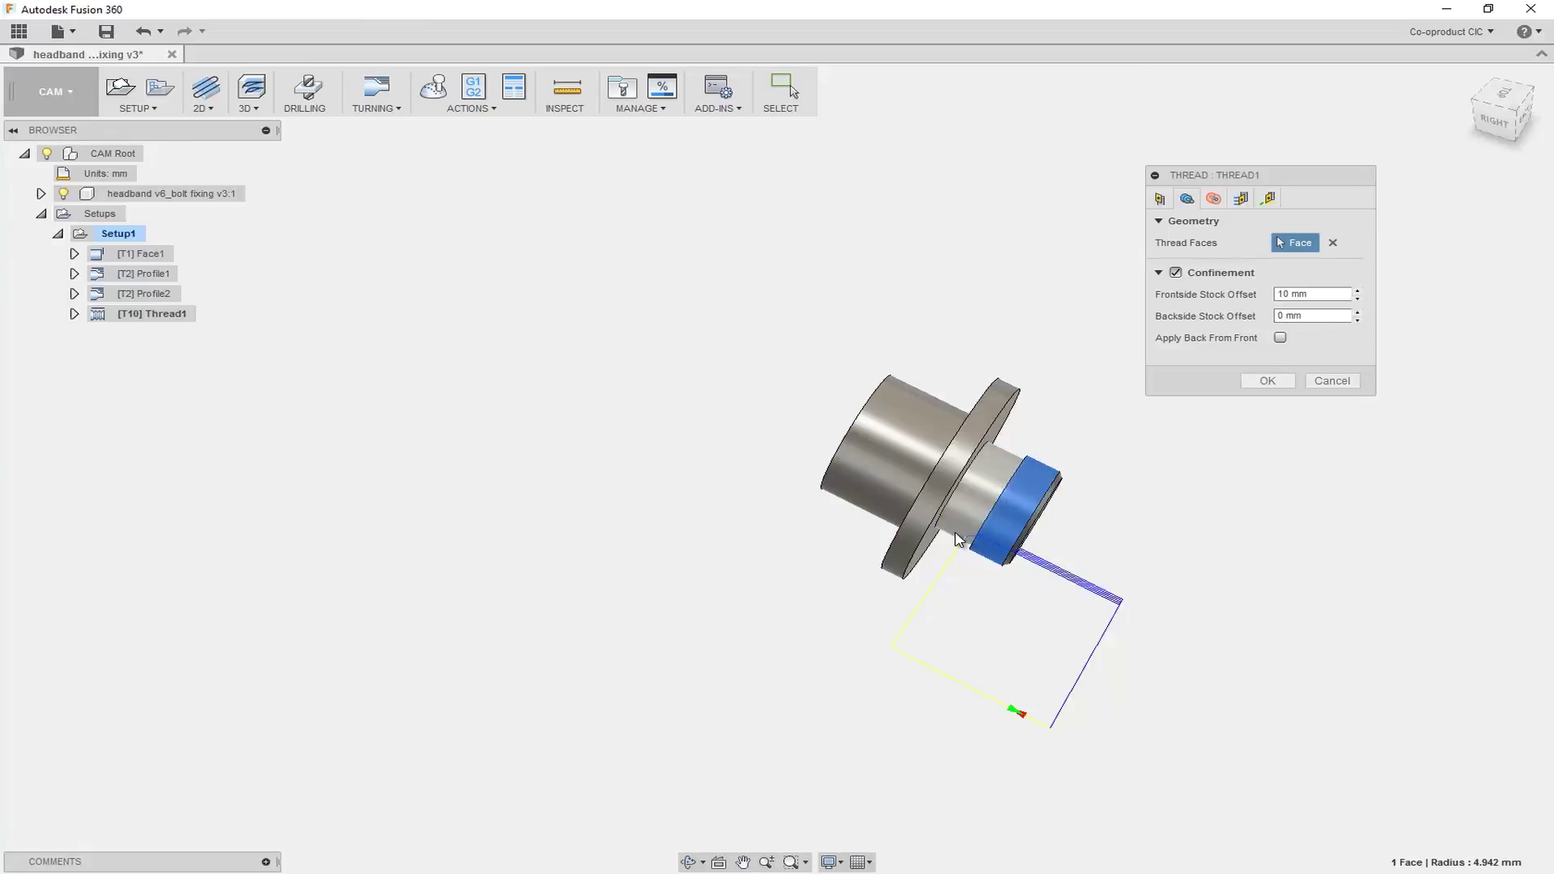
pyautogui.click(1359, 311)
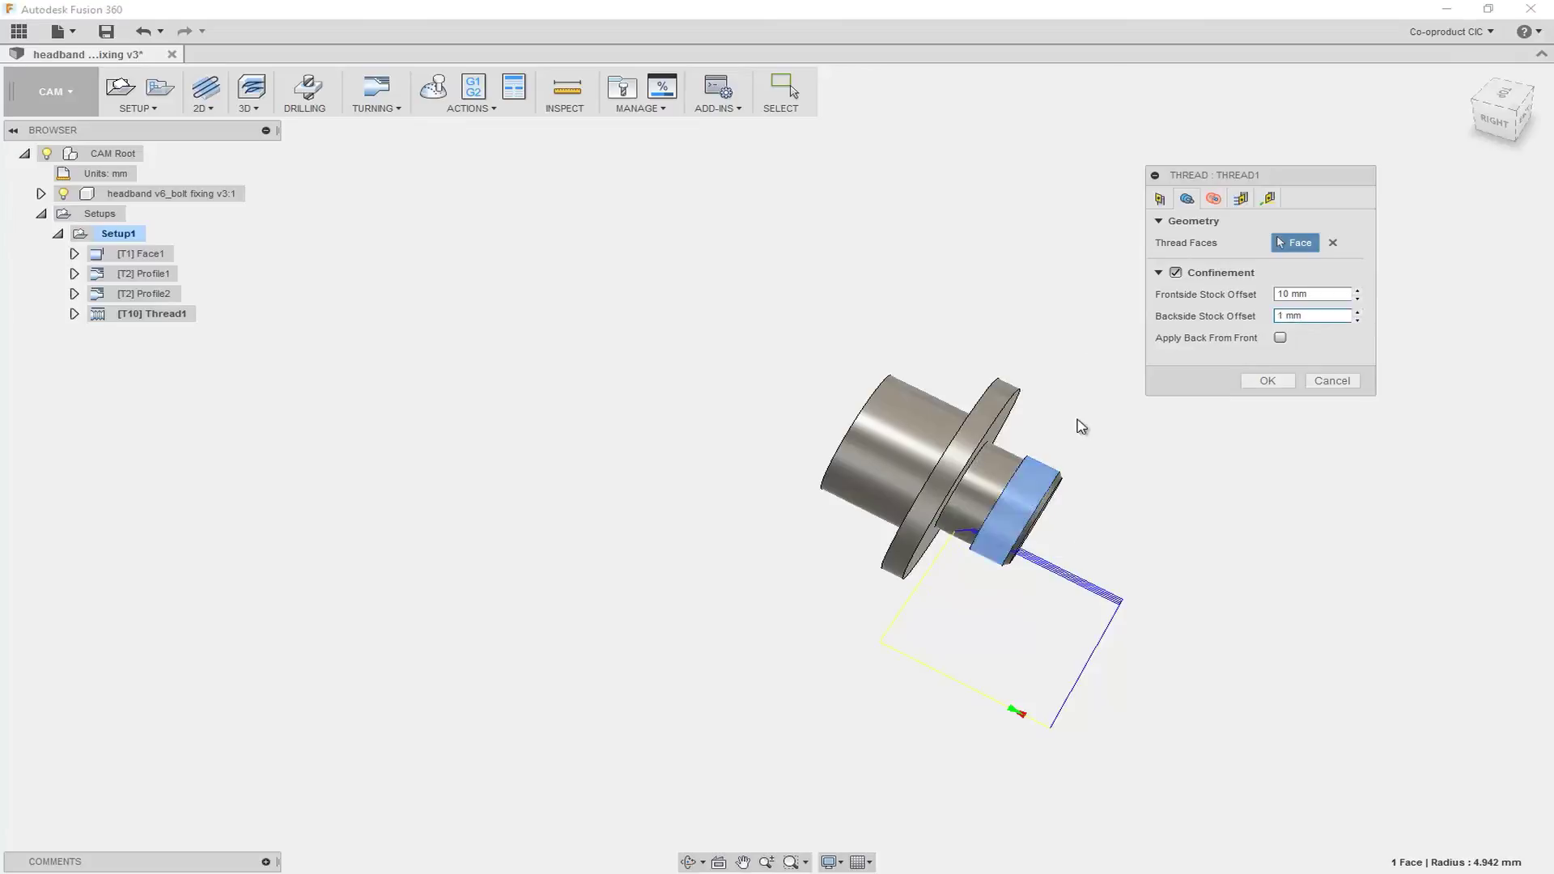
# - Set the thread depth to 0.5 mm with 3 stepdowns and accept the thread operation
pyautogui.click(1243, 200)
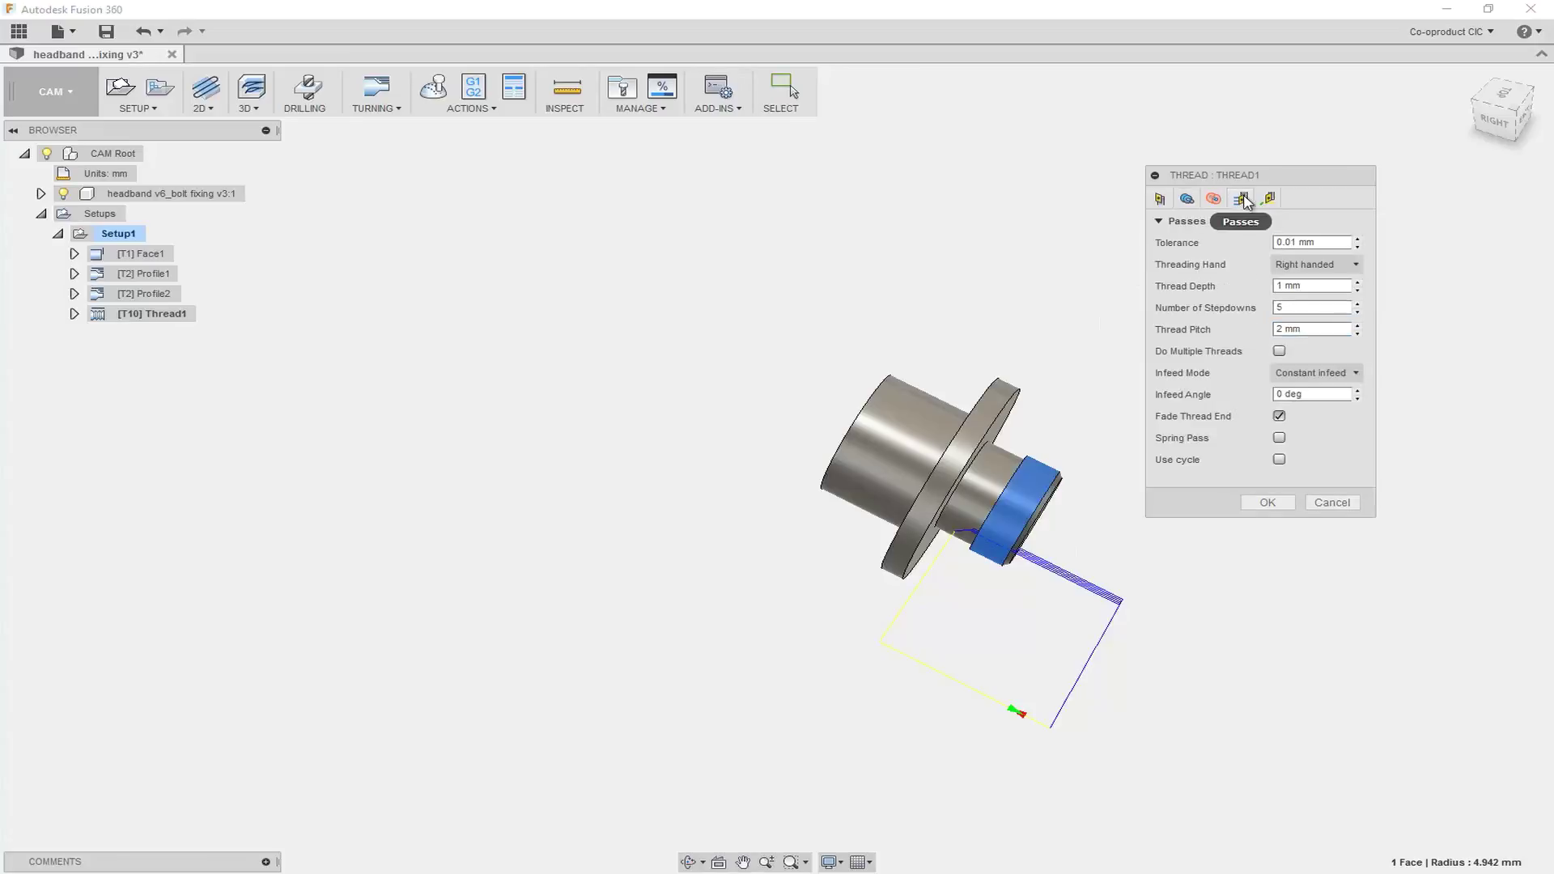
pyautogui.doubleClick(1279, 286)
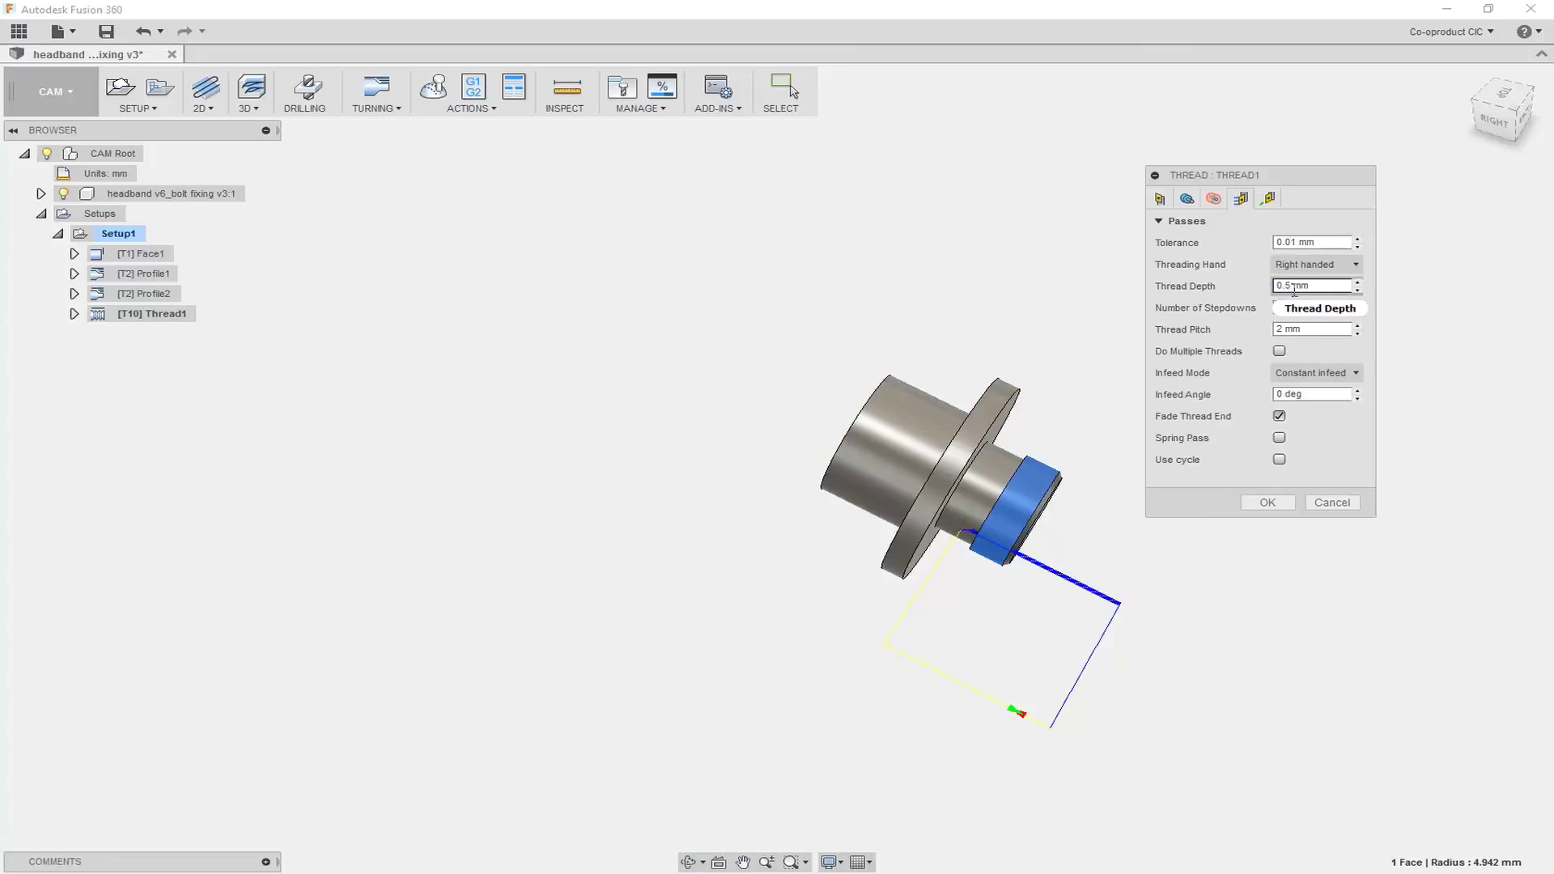
pyautogui.press('Tab')
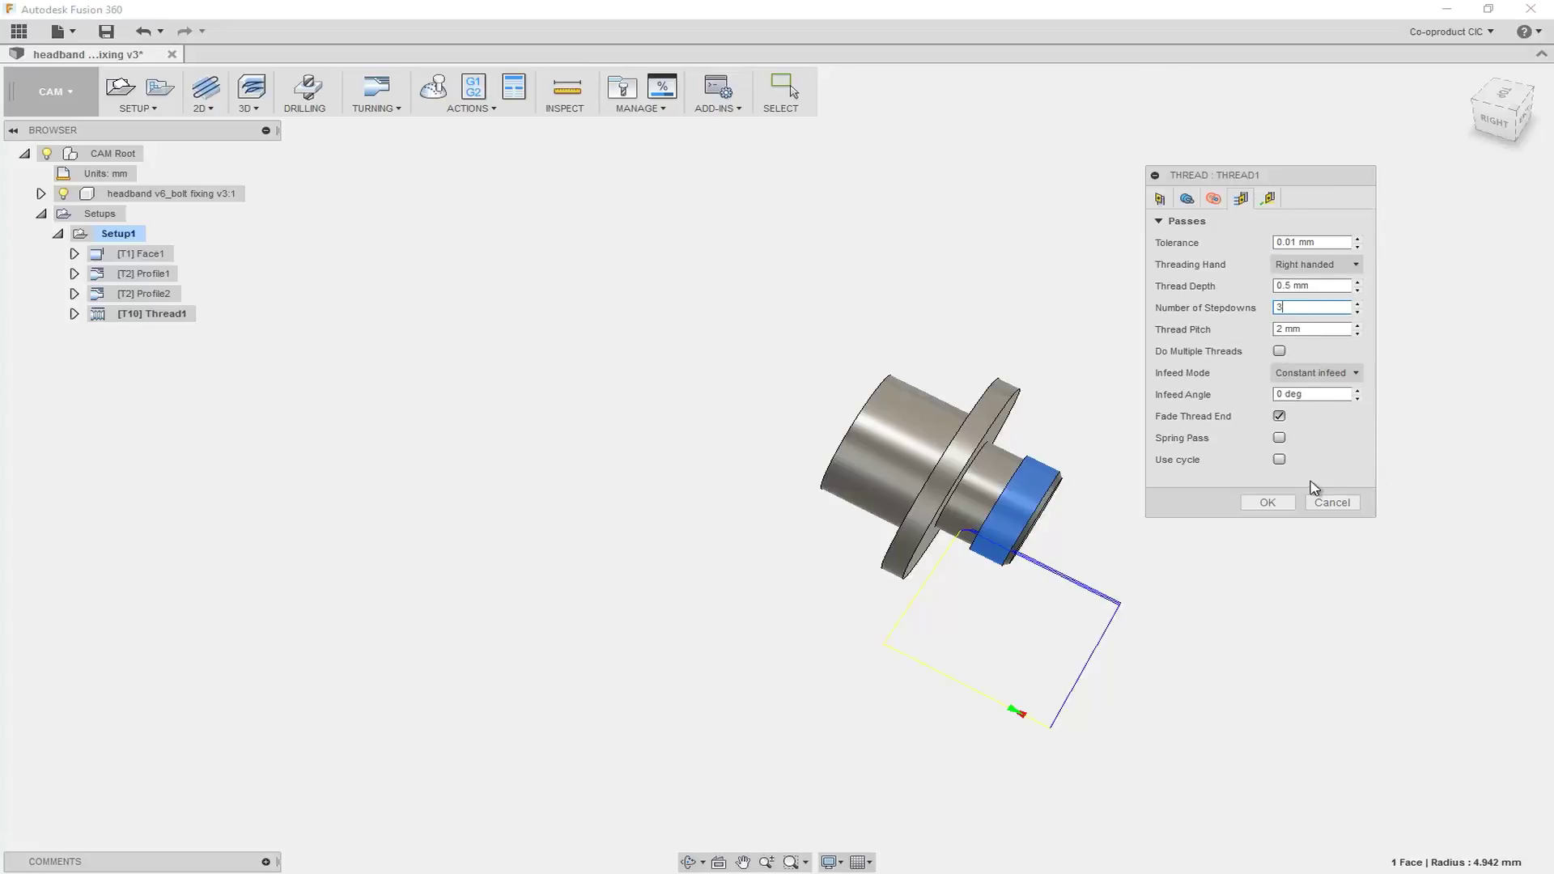
pyautogui.click(1290, 508)
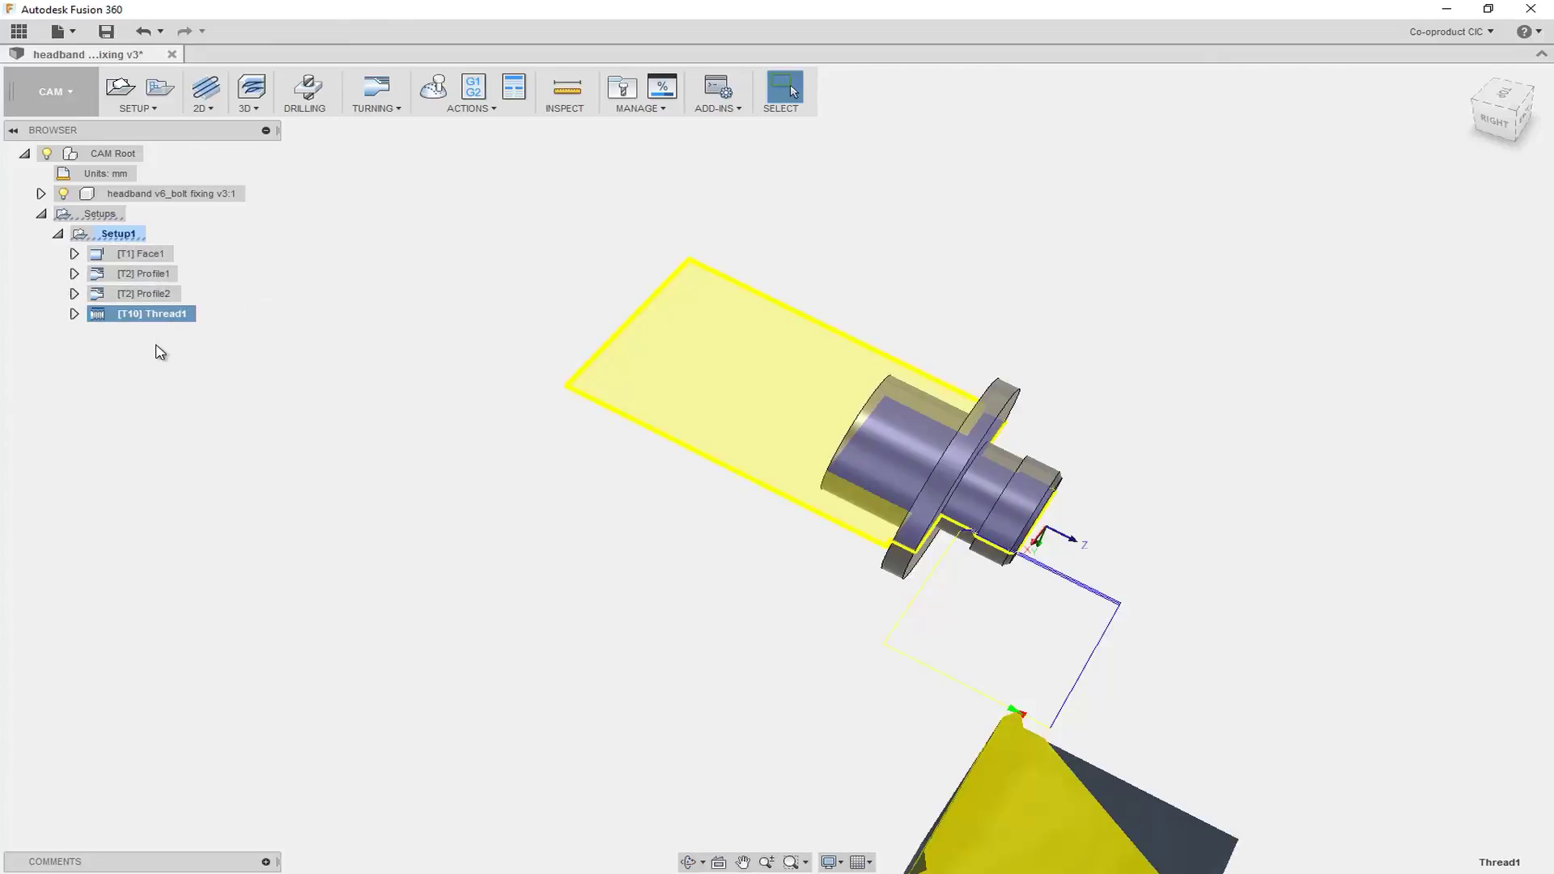
# - Simulate all toolpaths of Setup1 on the stock, then close the simulation
pyautogui.click(129, 234)
pyautogui.rightClick(134, 235)
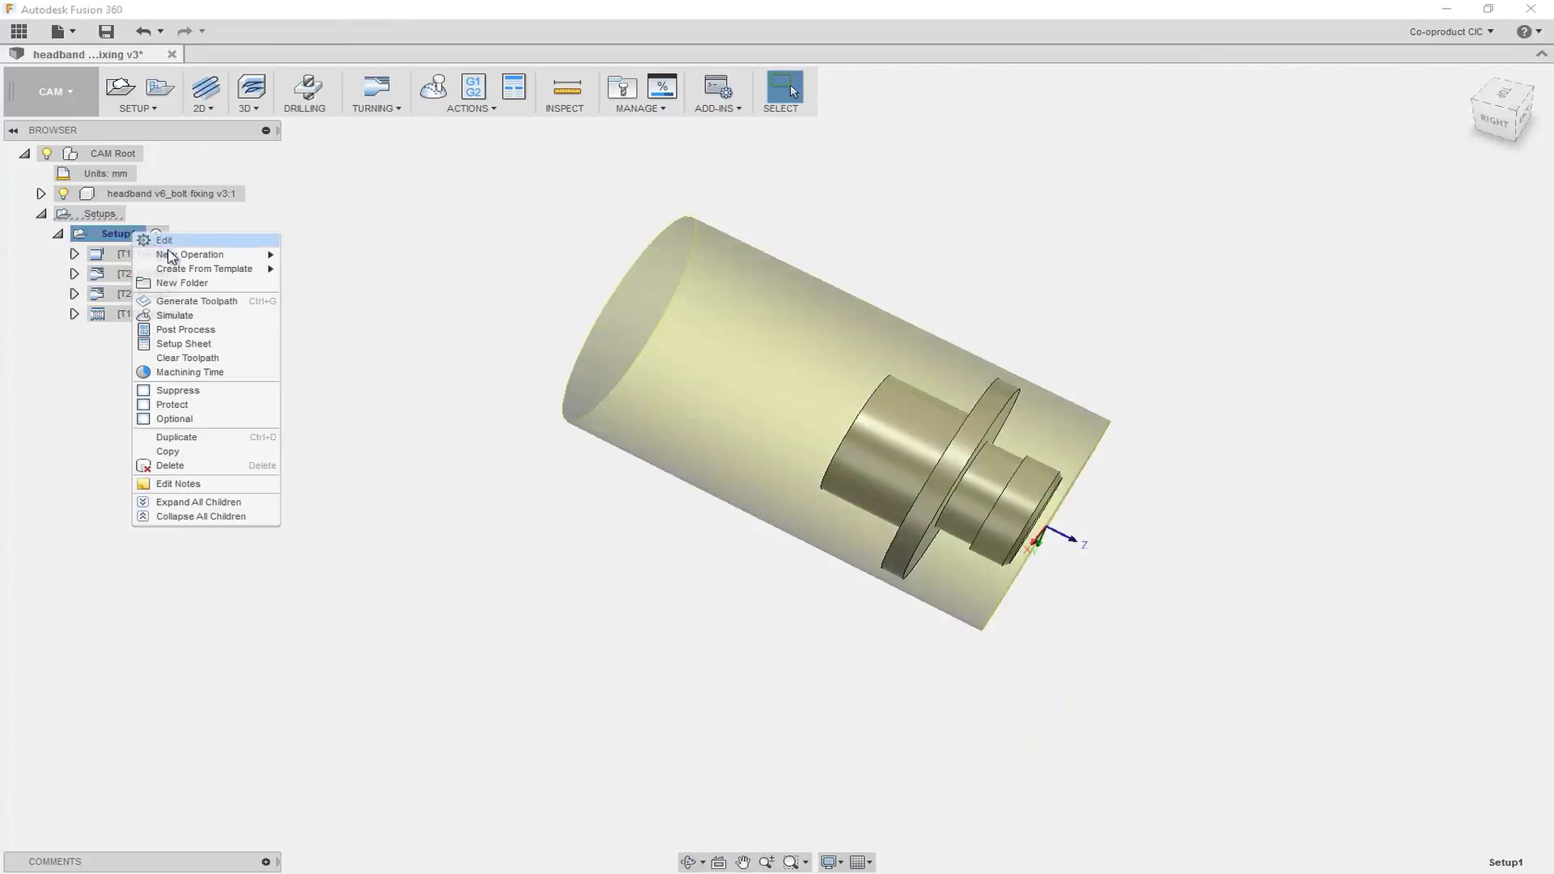
pyautogui.click(191, 316)
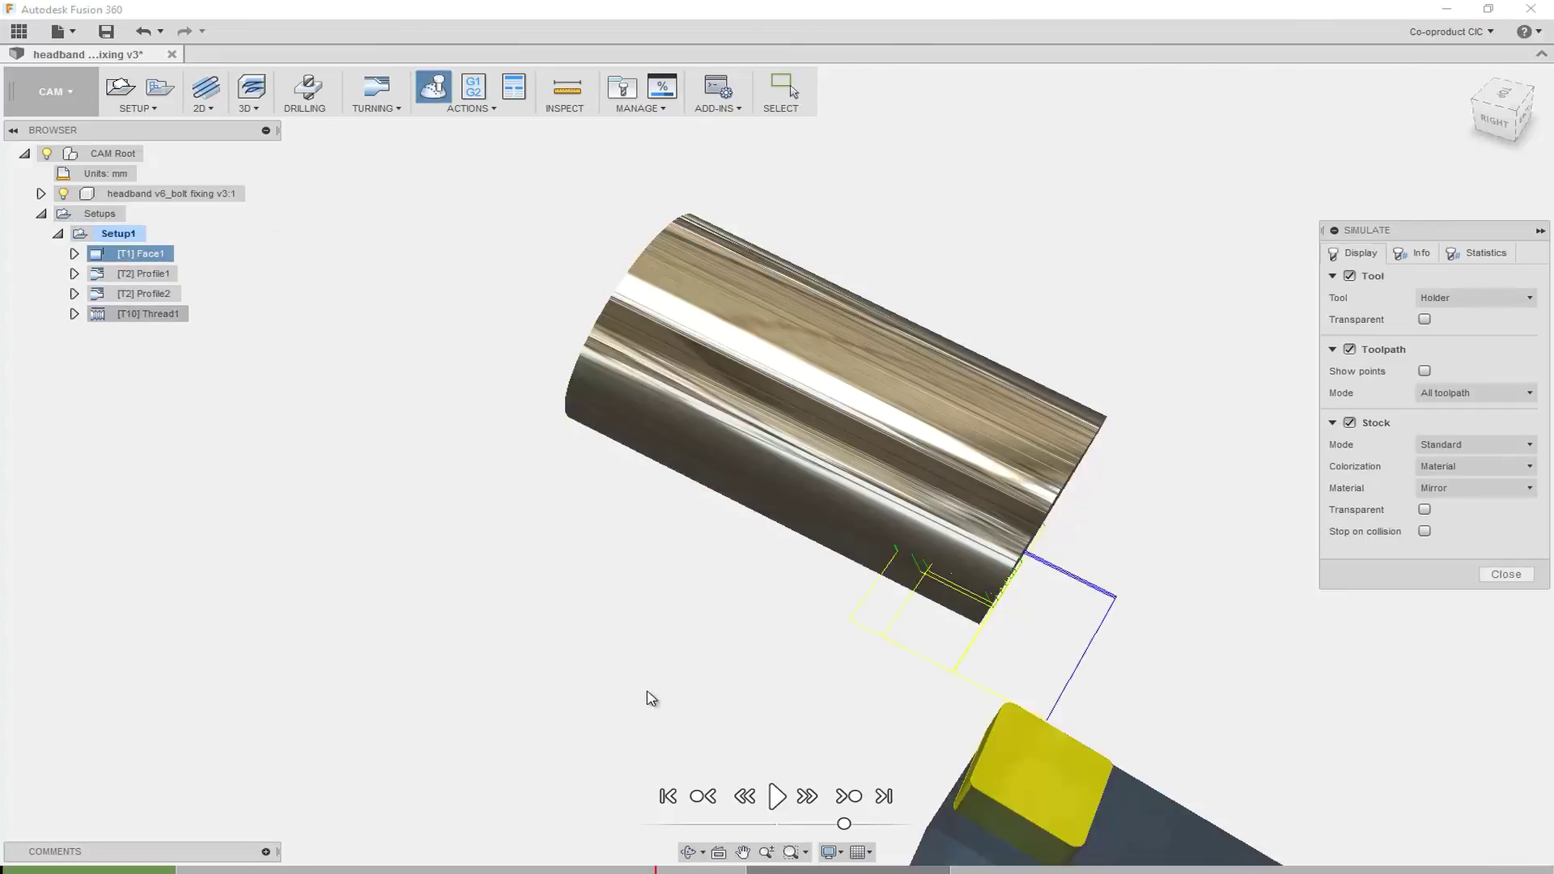
pyautogui.click(776, 797)
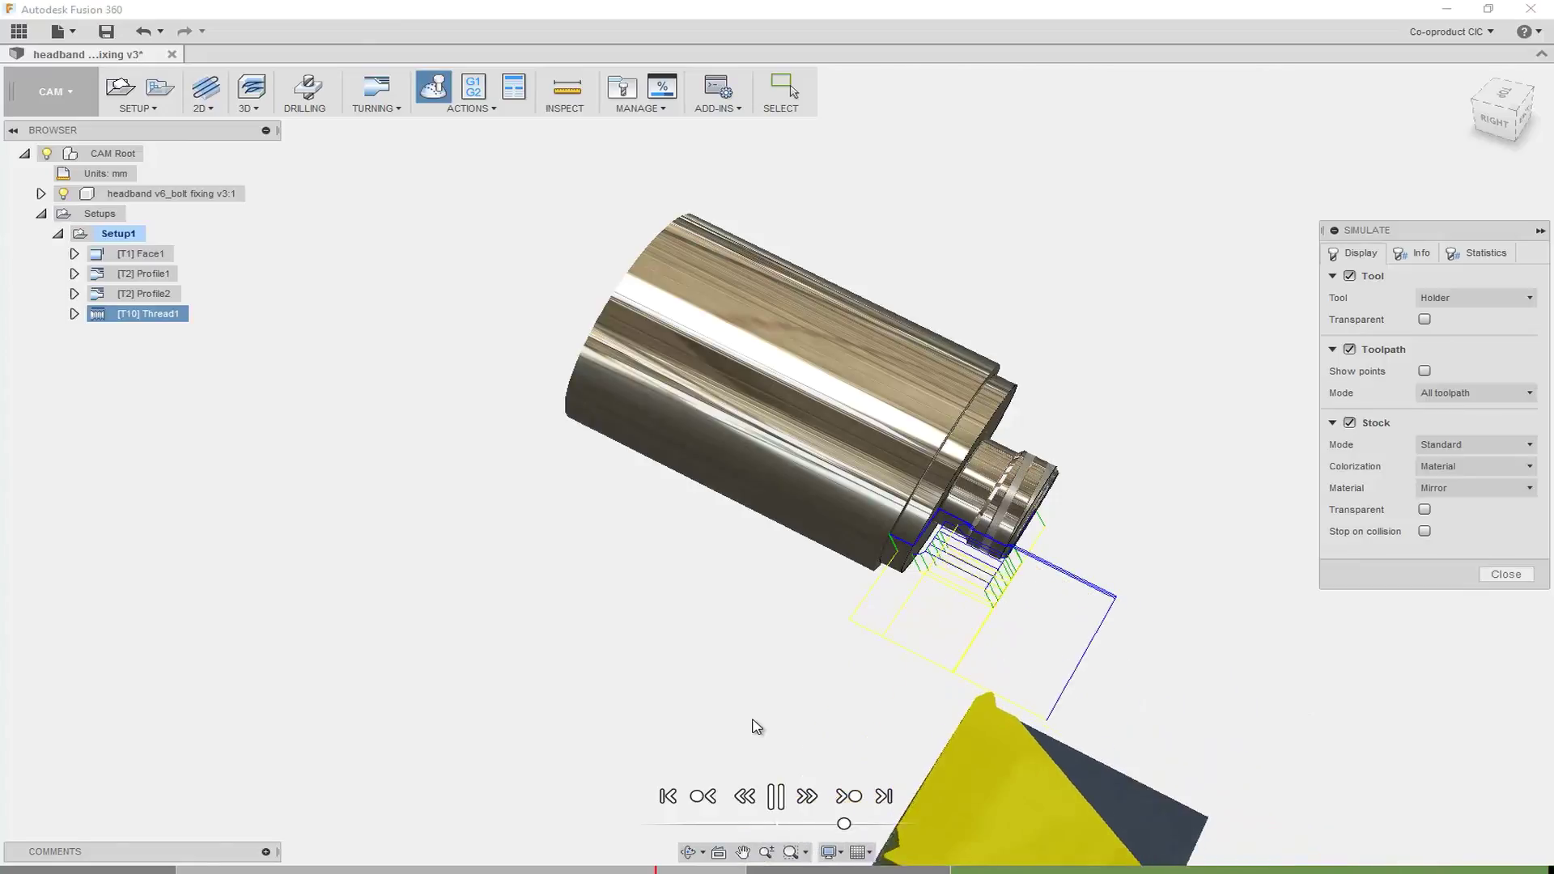
pyautogui.click(1508, 574)
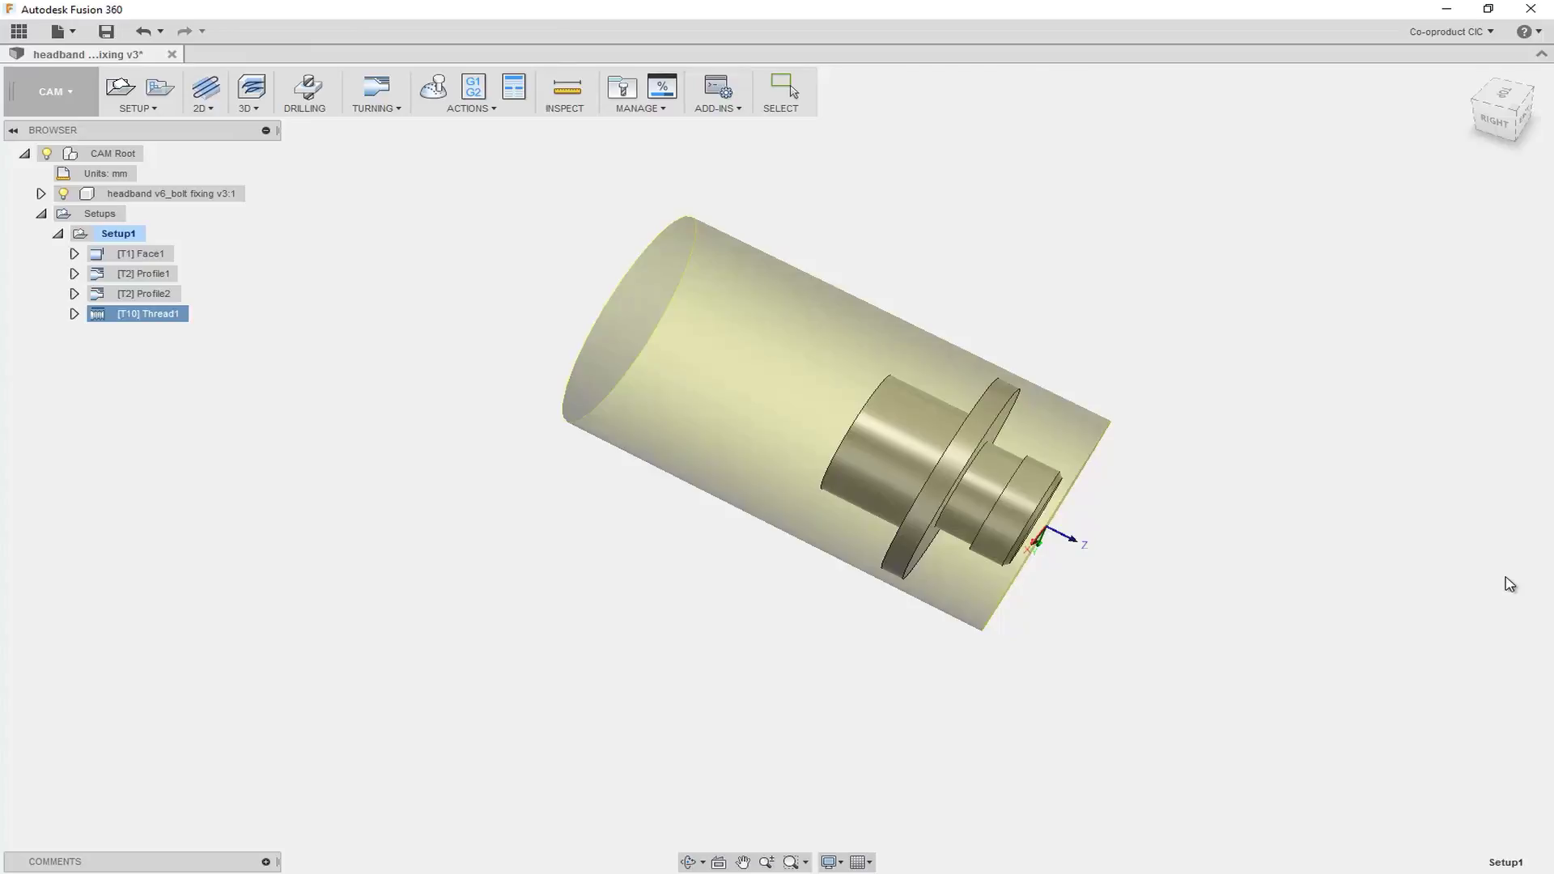